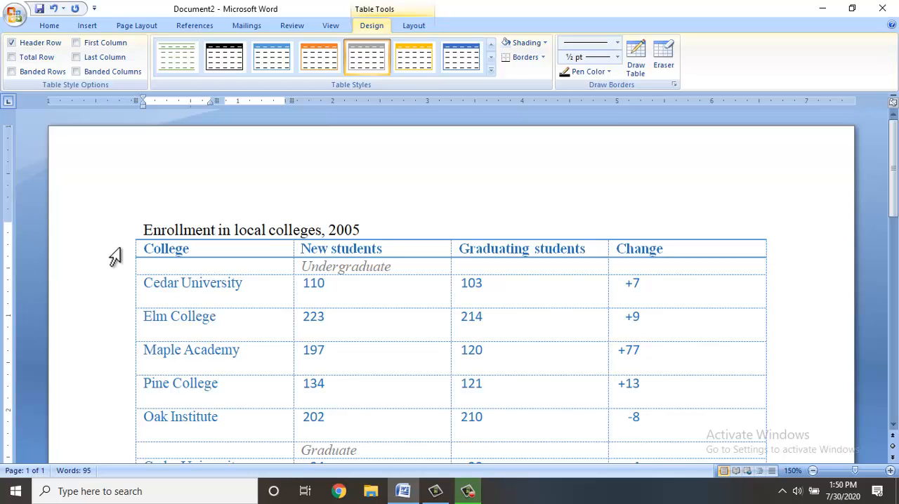
Select the header row of the enrollment table and increase its height to about twice the original by moving its lower border.
click(114, 257)
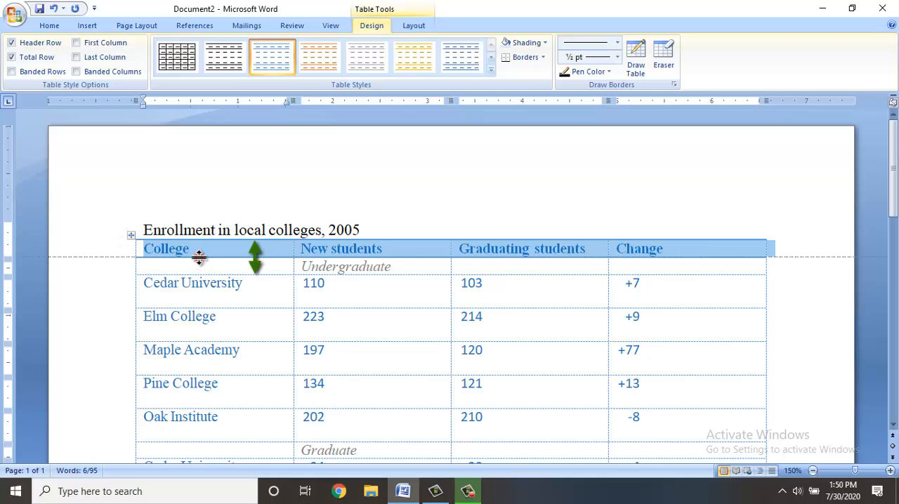
drag(199, 254, 199, 275)
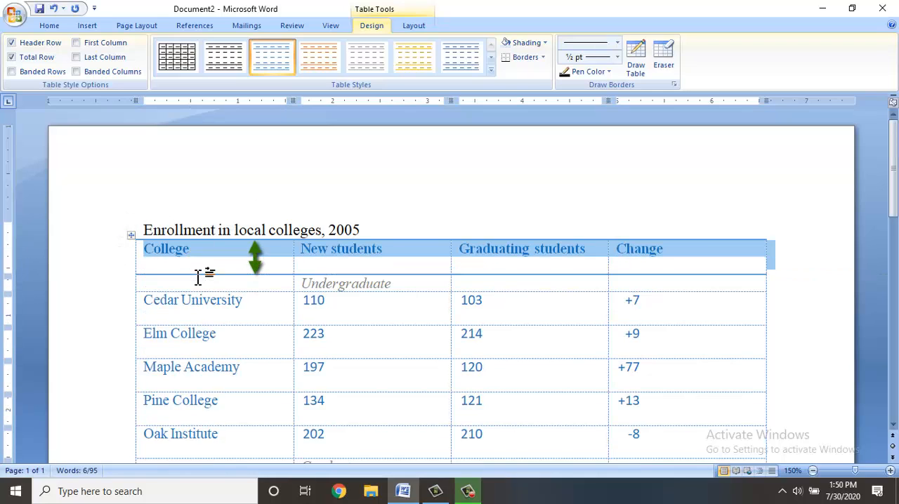
click(195, 258)
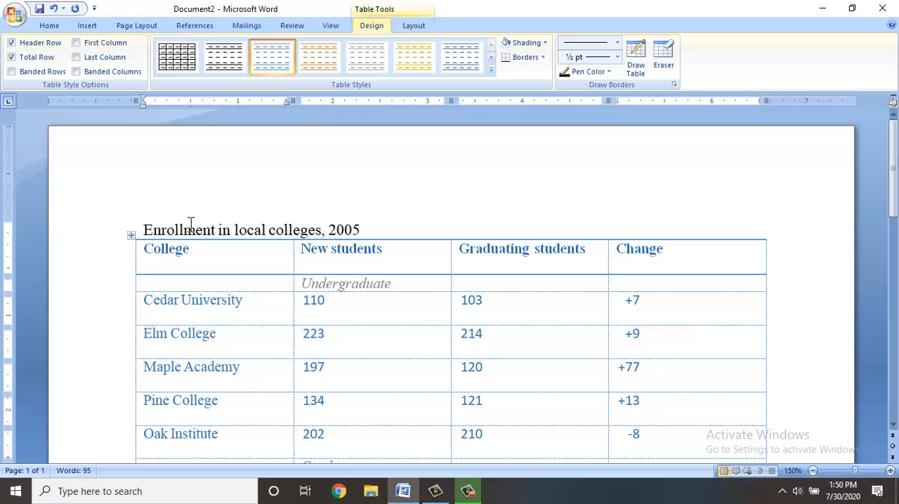
Select the New students column to review it, and narrow the College column to about 1.3 inches by moving their shared border.
click(394, 248)
click(392, 235)
scroll(391, 238, down, 3)
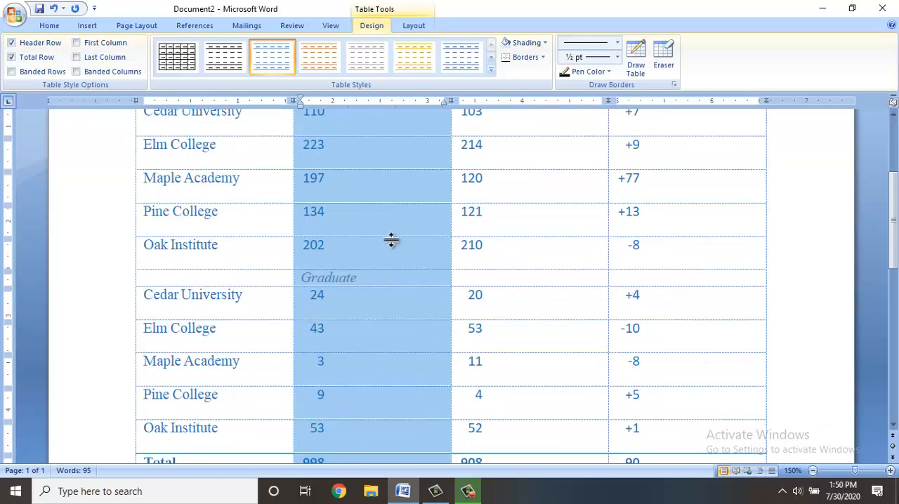
scroll(391, 239, down, 1)
scroll(391, 241, up, 3)
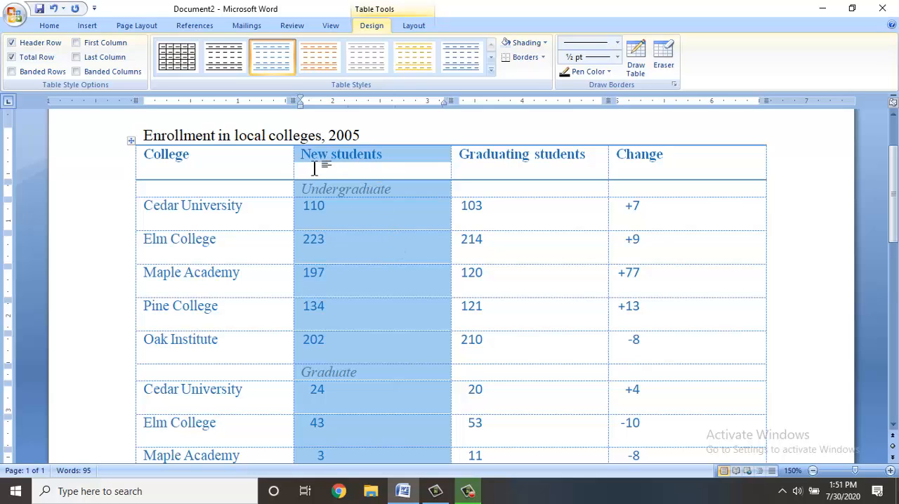
click(273, 193)
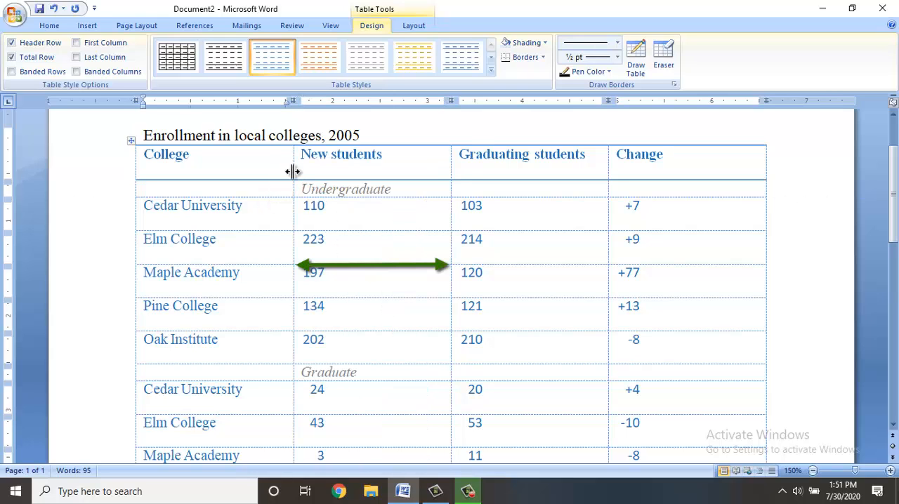
drag(293, 173, 261, 176)
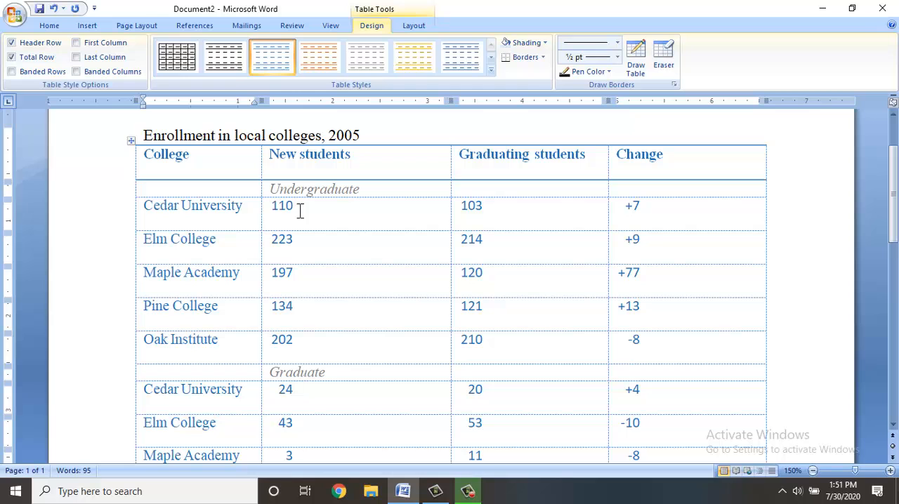
Select the whole document and delete all of its content, including the enrollment table.
scroll(318, 192, down, 9)
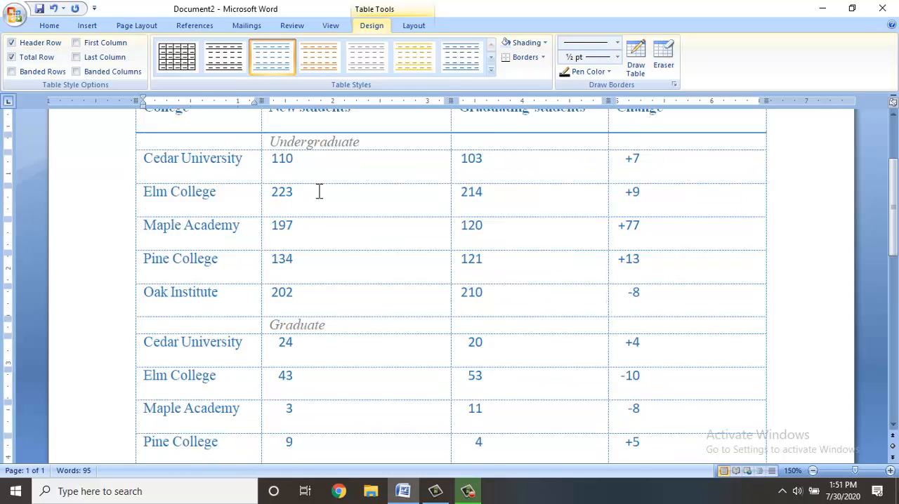
scroll(319, 191, up, 8)
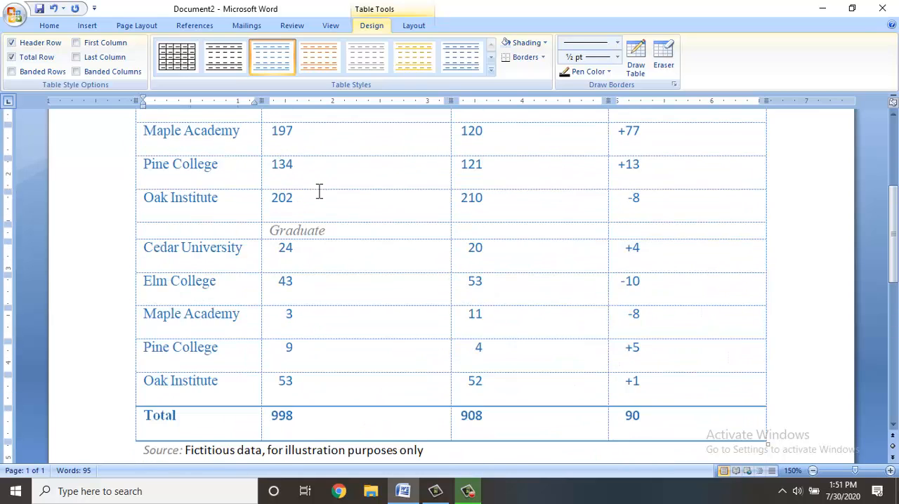
key(ctrl+a)
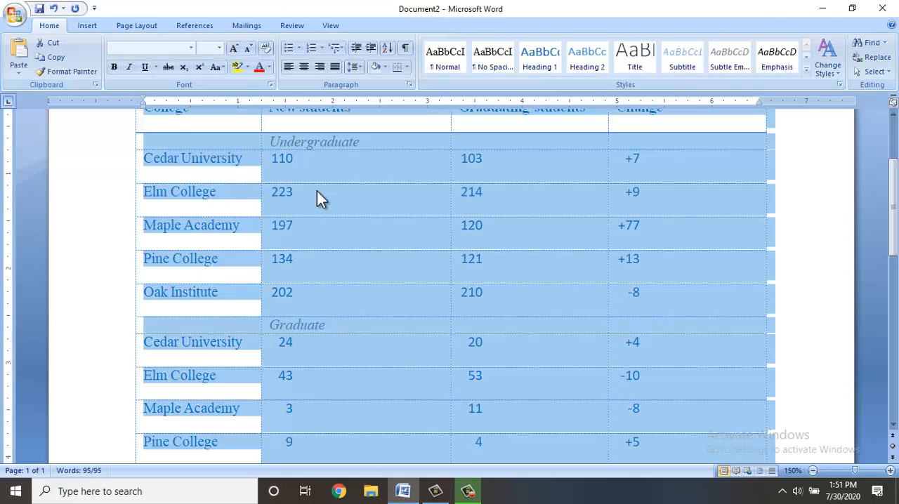
key(Delete)
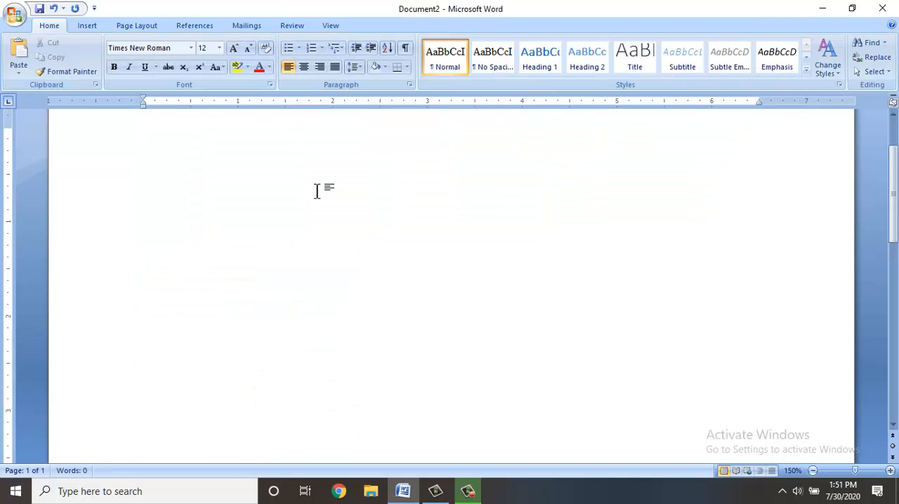
scroll(317, 191, up, 1)
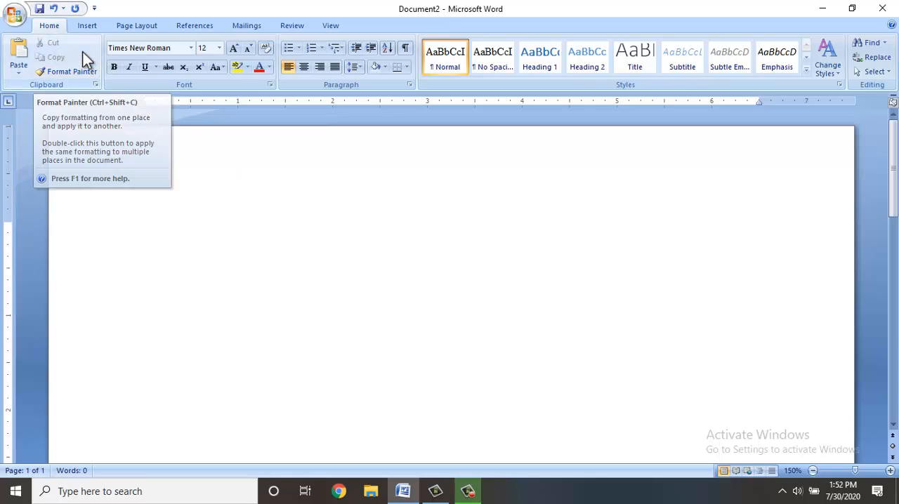
Insert a table with six columns and four rows using the table size grid.
click(87, 26)
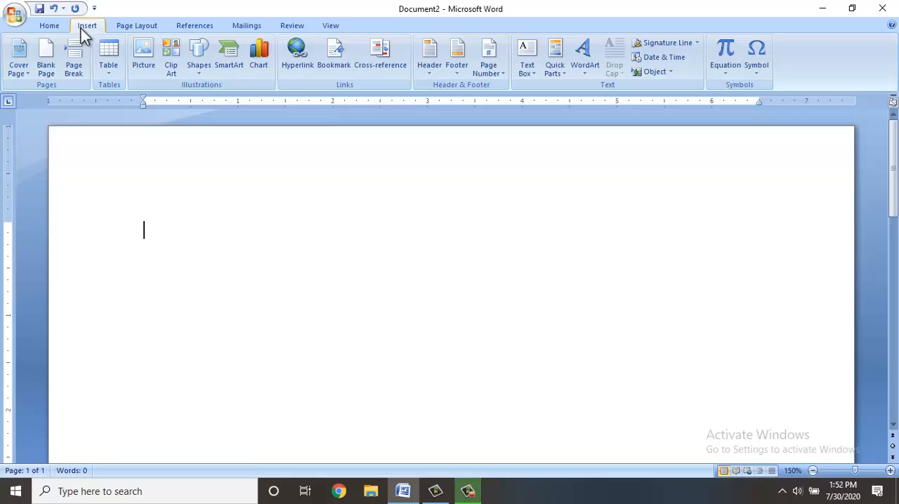
click(118, 73)
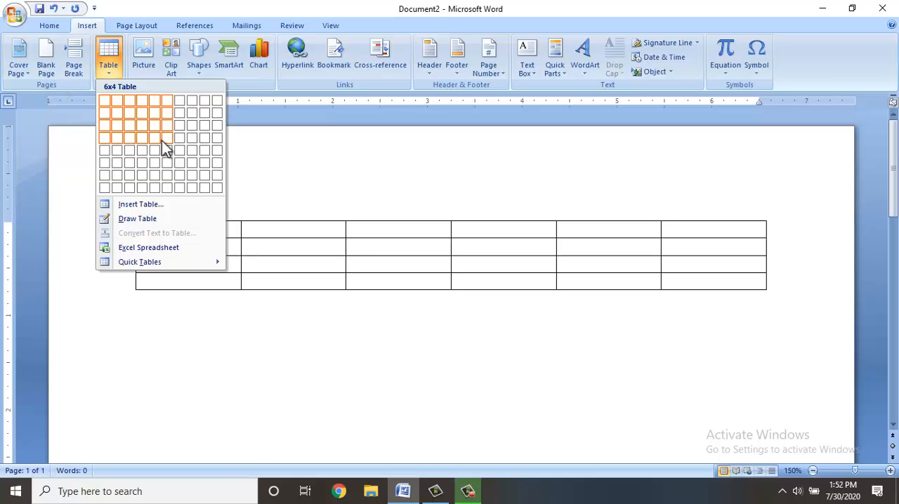
click(161, 140)
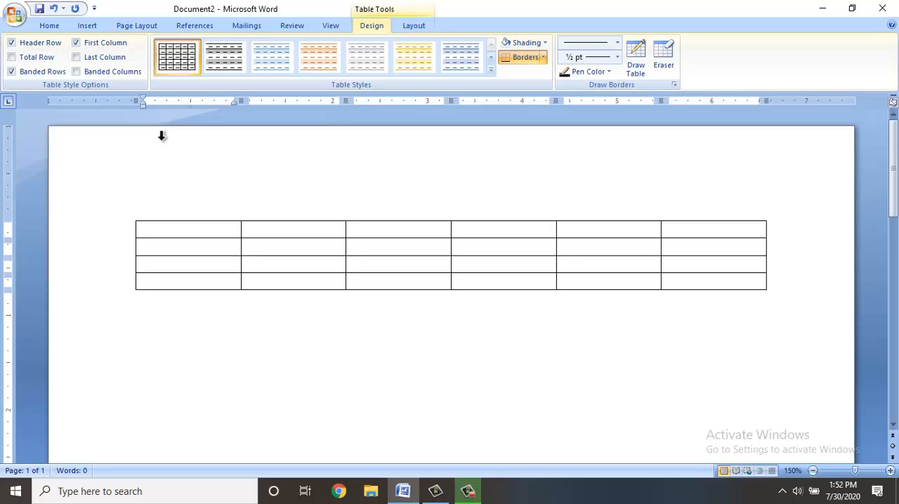
Enter the headings name, city and salary in the first three cells of the top row.
text(name)
key(Tab)
text(cit)
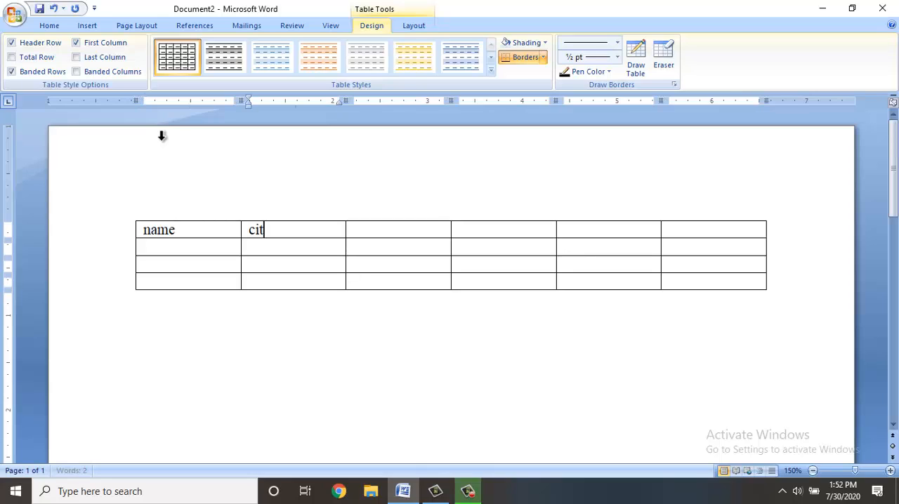
text(y)
key(Tab)
text(salary)
key(Tab)
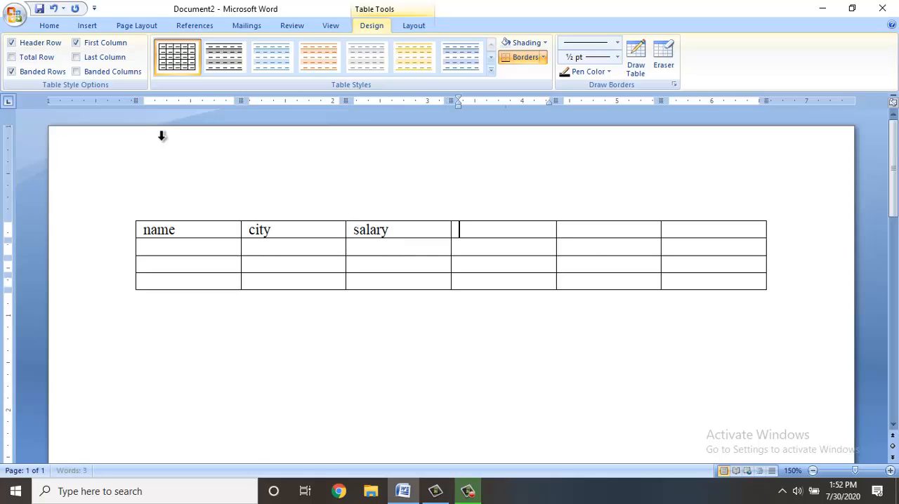
Fill the remaining top-row cells with the headings ta, da and total, and advance to the second row.
text(ta)
key(Tab)
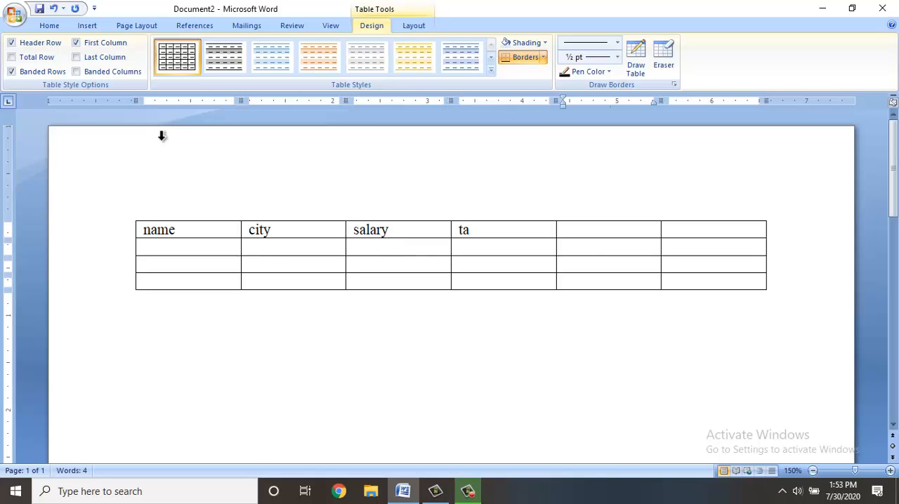
text(da)
key(Tab)
text(t)
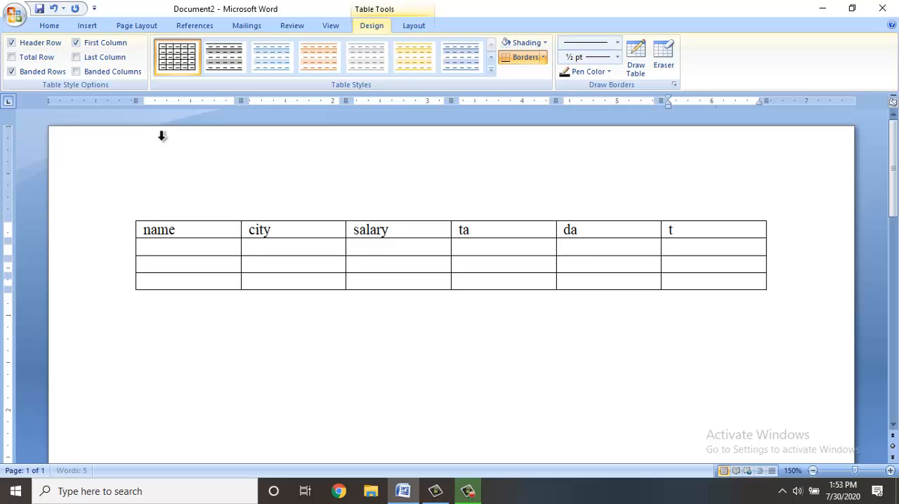
text(otal)
key(Tab)
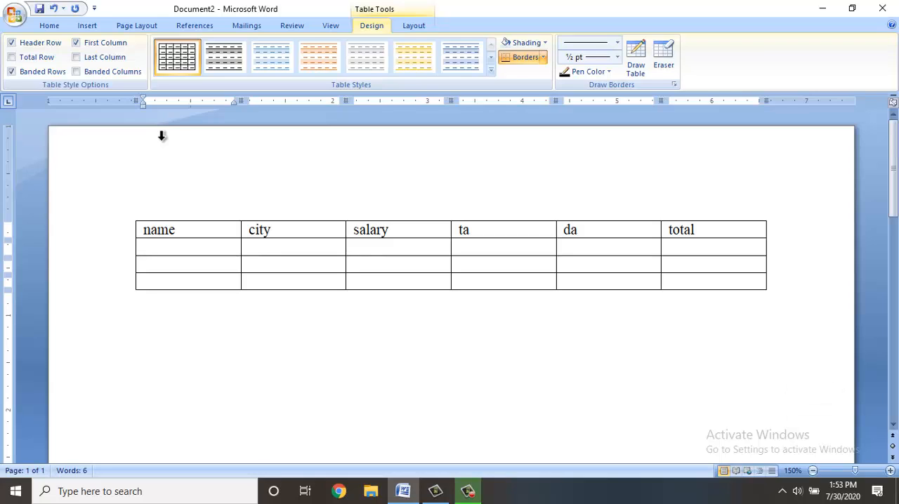
Move the cursor forward and back through the empty cells, ending in the table's last cell under total.
key(Right)
key(Right)
key(Right)
key(Right)
key(shift+Tab)
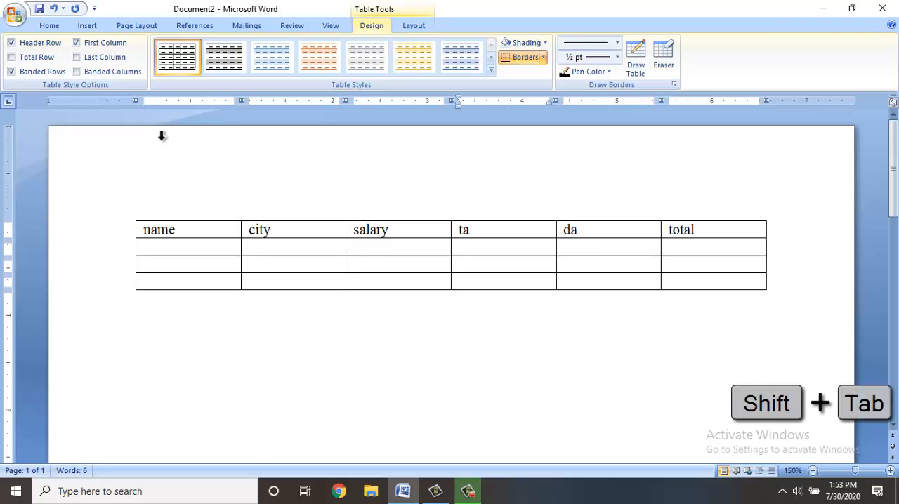
key(shift+Tab)
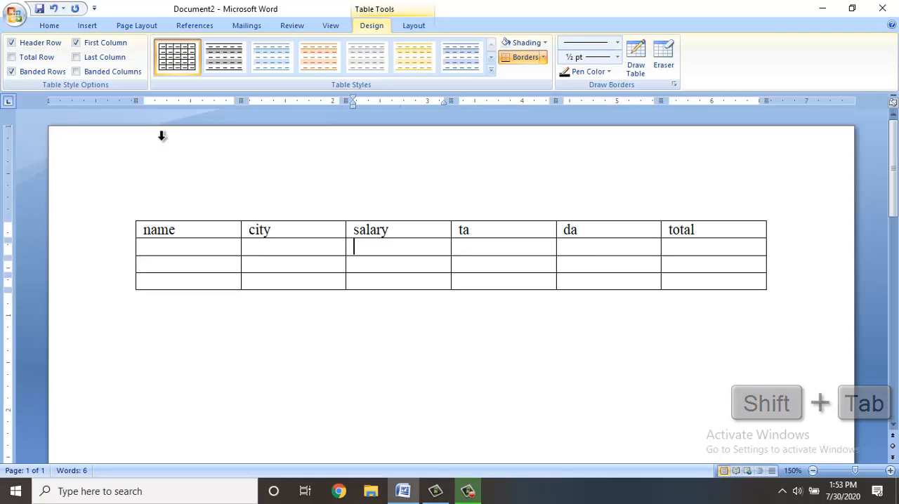
key(Right)
key(Right)
key(Right)
key(Right)
key(Right)
key(Right)
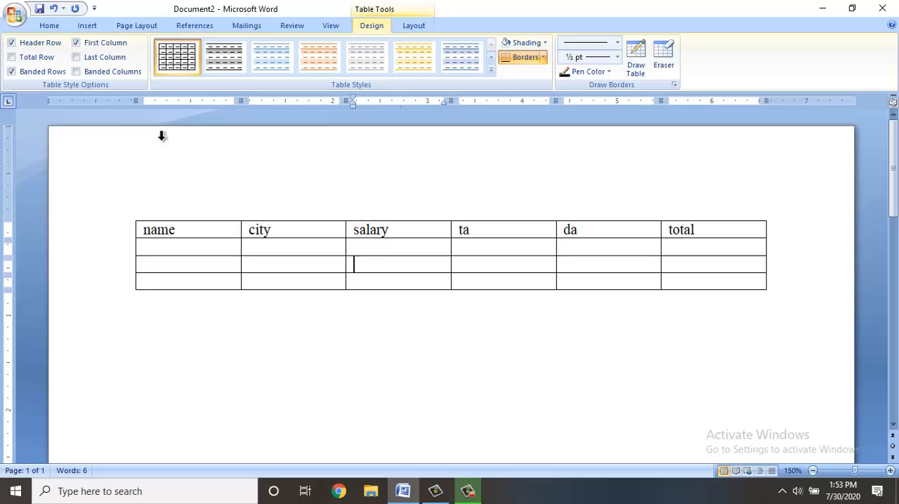
key(Right)
key(Right)
key(Right)
key(Right)
key(Right)
key(Right)
key(Right)
key(Right)
key(Right)
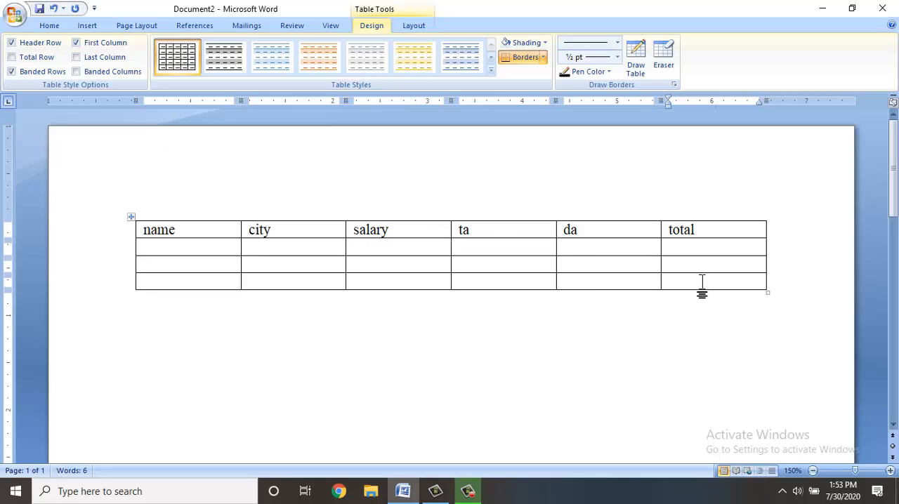
Append two empty rows to the end of the table by advancing past its last cell.
key(Tab)
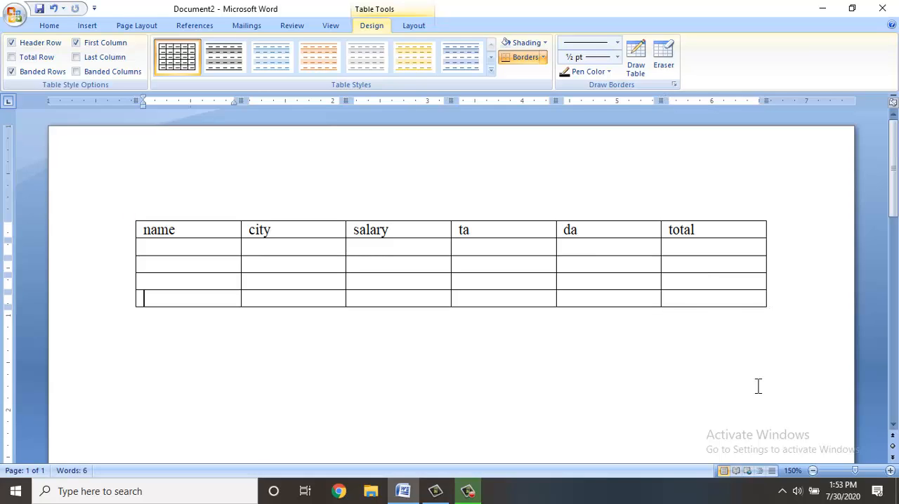
key(Tab)
key(Tab)
key(Tab)
key(Tab)
key(Tab)
key(Tab)
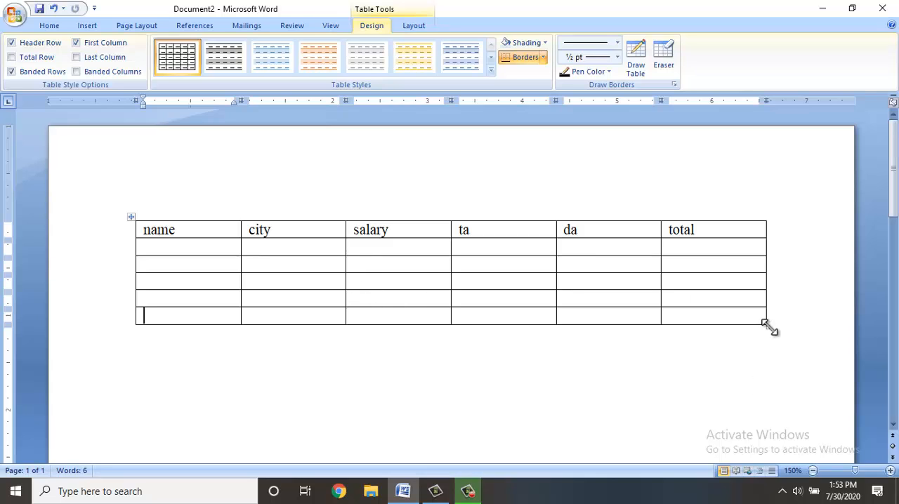
Shrink the whole table to about 3.2 inches wide with slightly taller rows, and move it to the middle of the page.
drag(768, 325, 438, 358)
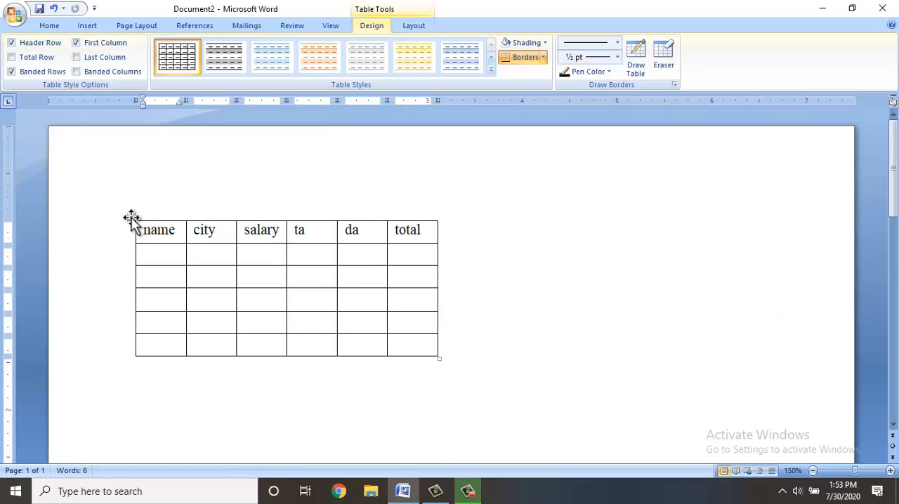
drag(130, 217, 283, 237)
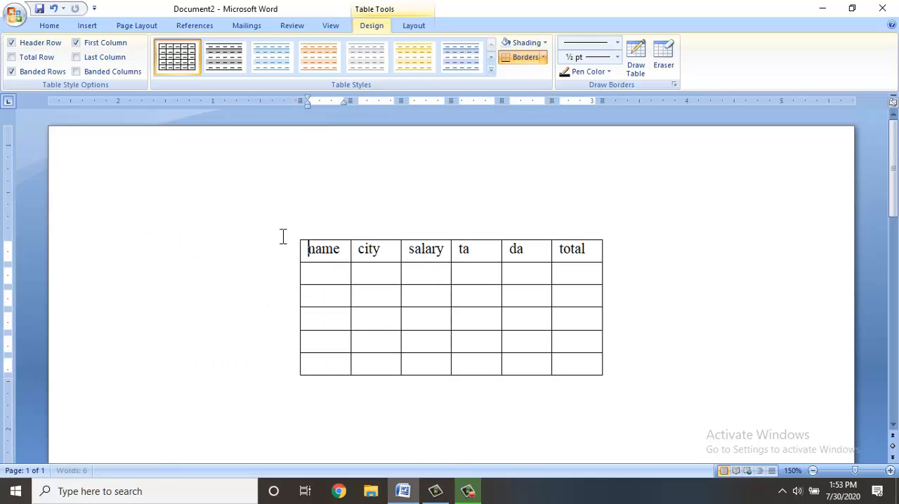
Place the cursor inside the table and delete the entire table.
mouse_move(305, 245)
click(440, 293)
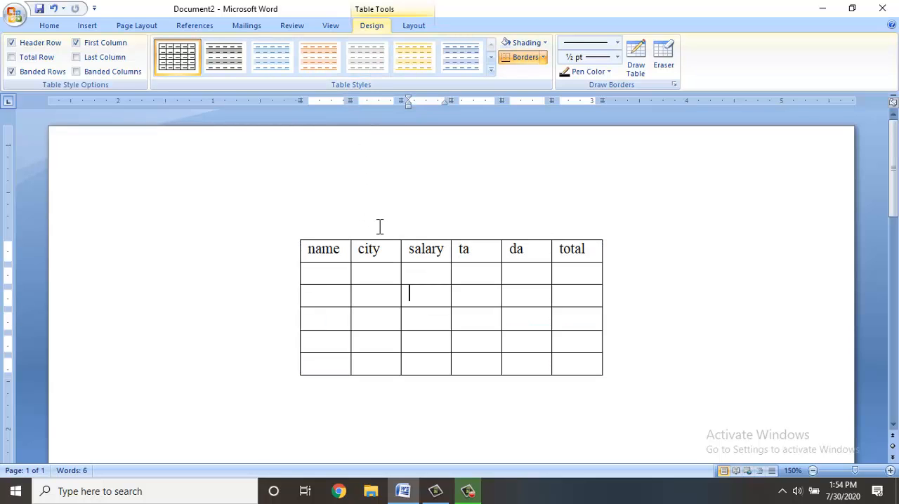
click(414, 26)
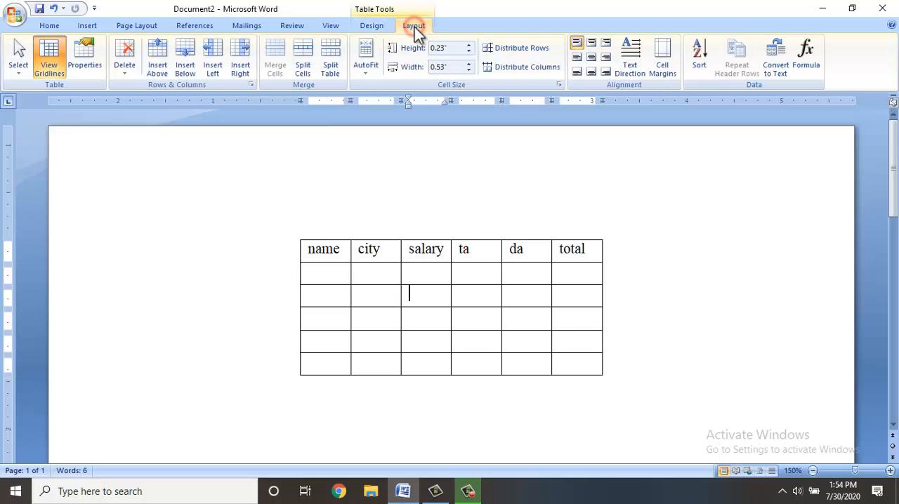
click(124, 68)
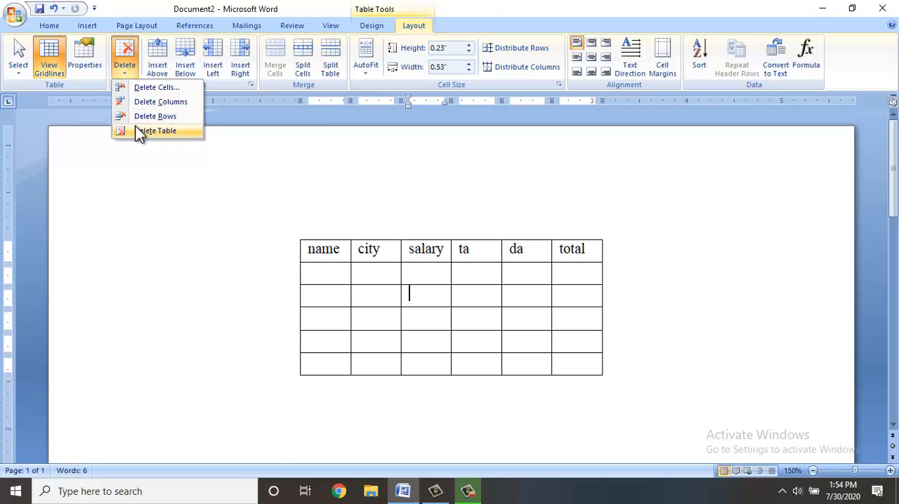
click(140, 133)
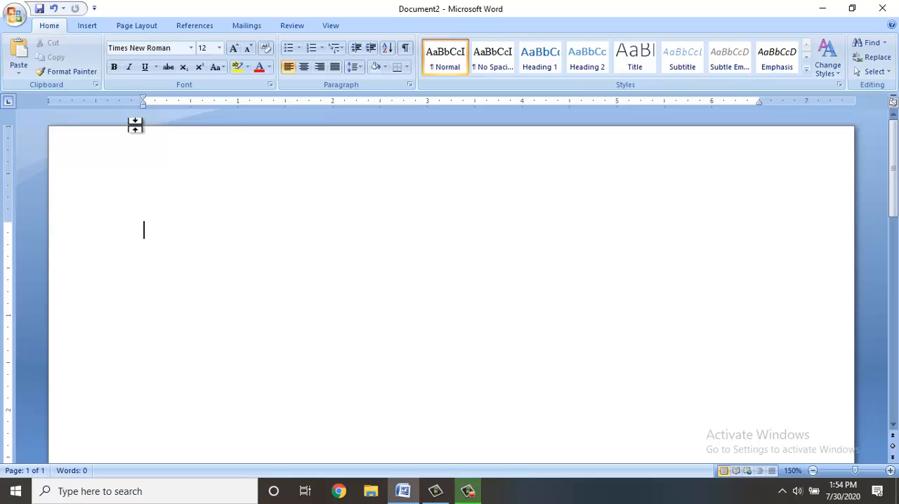
Insert a table with 3 columns and 6 rows through the Insert Table dialog, using a fixed column width of about 1 inch.
click(87, 26)
click(112, 73)
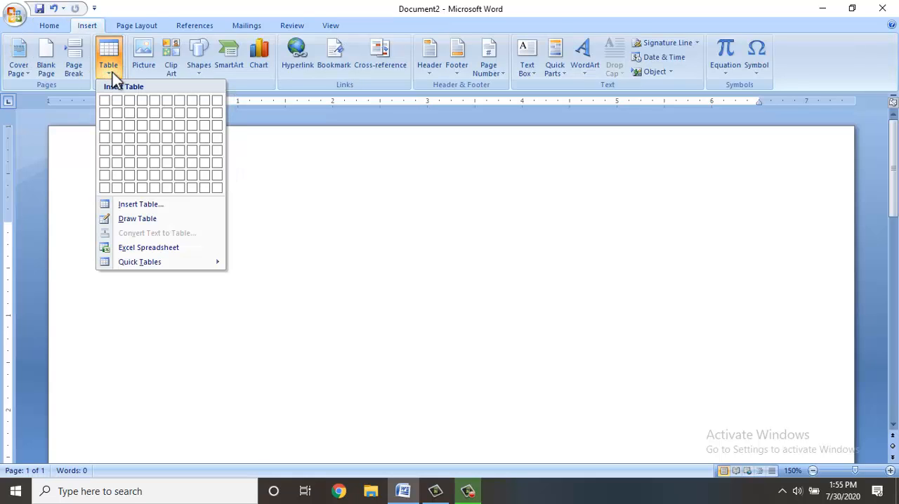
click(117, 203)
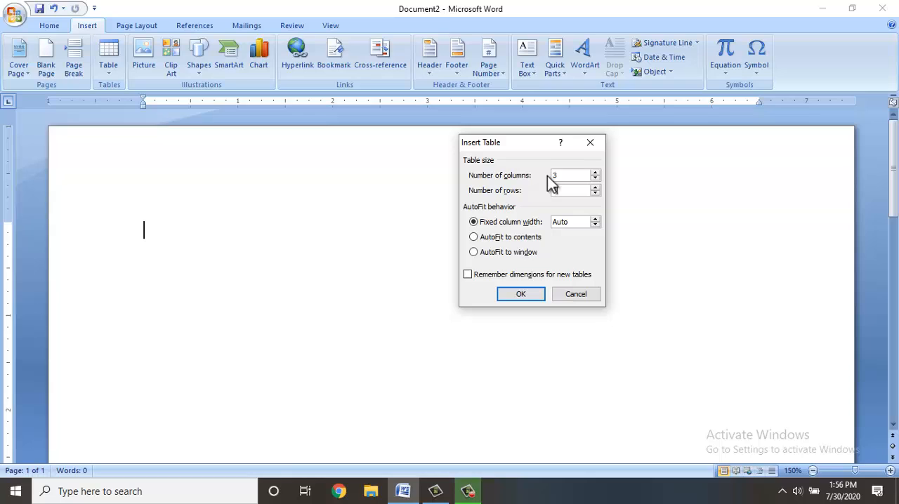
text(6)
click(595, 218)
click(595, 219)
click(595, 218)
click(595, 219)
click(595, 219)
click(595, 219)
click(529, 297)
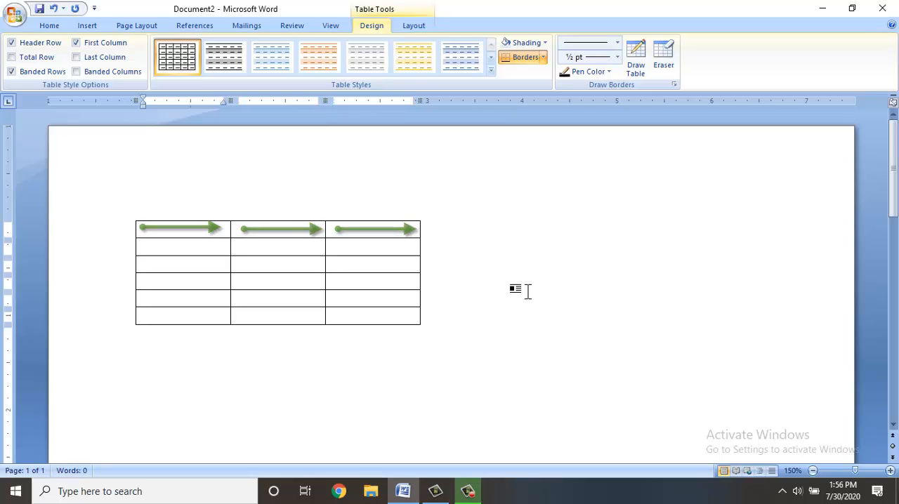
Fill the table's first row with the headings name, city and fees.
text(name)
key(Tab)
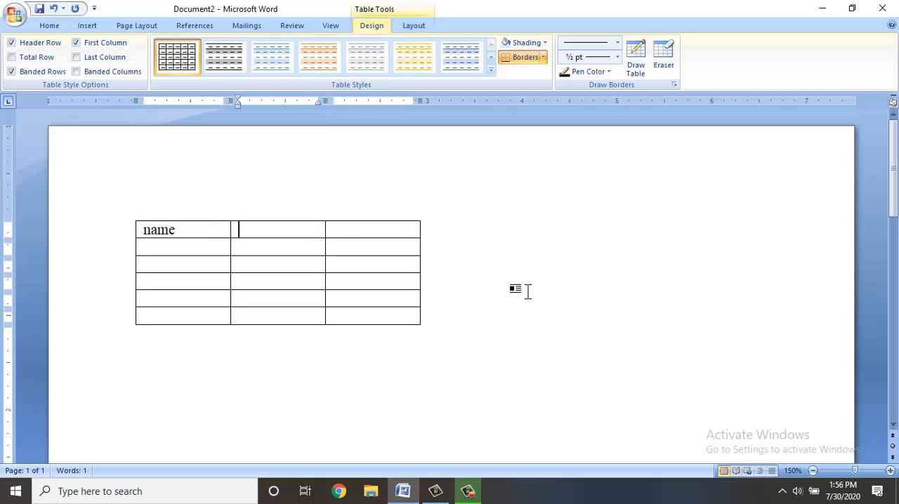
text(city)
key(Tab)
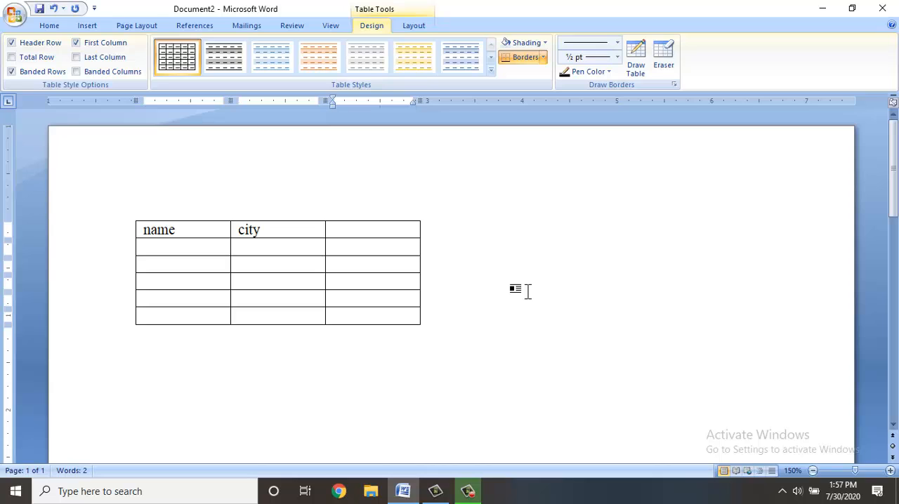
text(mar)
key(BackSpace)
key(BackSpace)
key(BackSpace)
text(fees)
Fill the table's second row with a person's name, the city knl and the fee 4000.
key(Tab)
text(anil)
key(Tab)
text(knl)
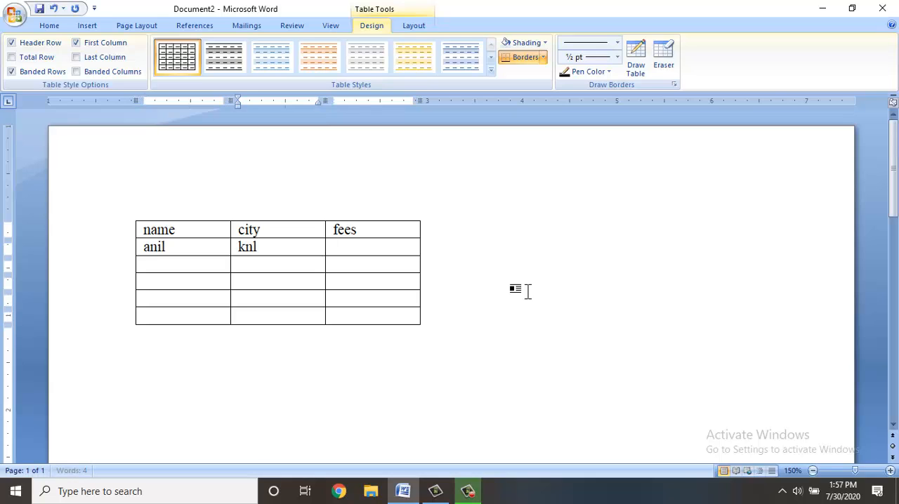
key(Tab)
text(4000)
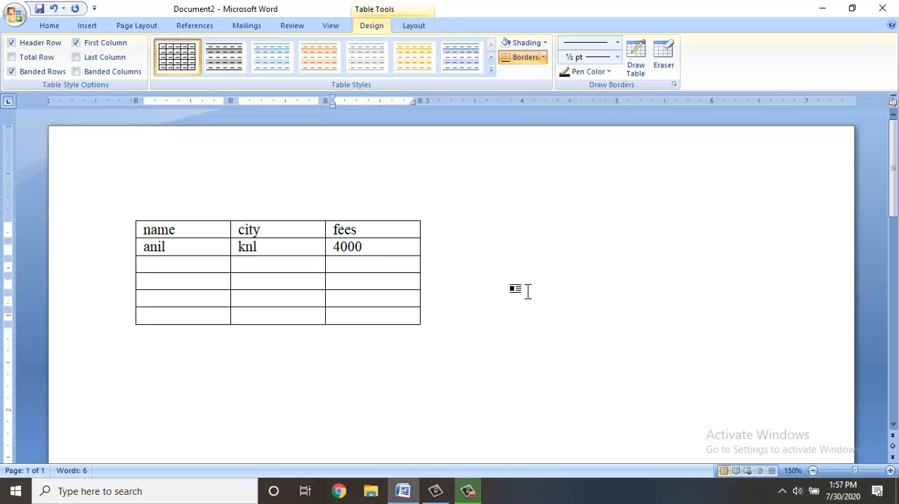
Select the entire document content and delete it, including the filled table.
click(270, 366)
key(ctrl+a)
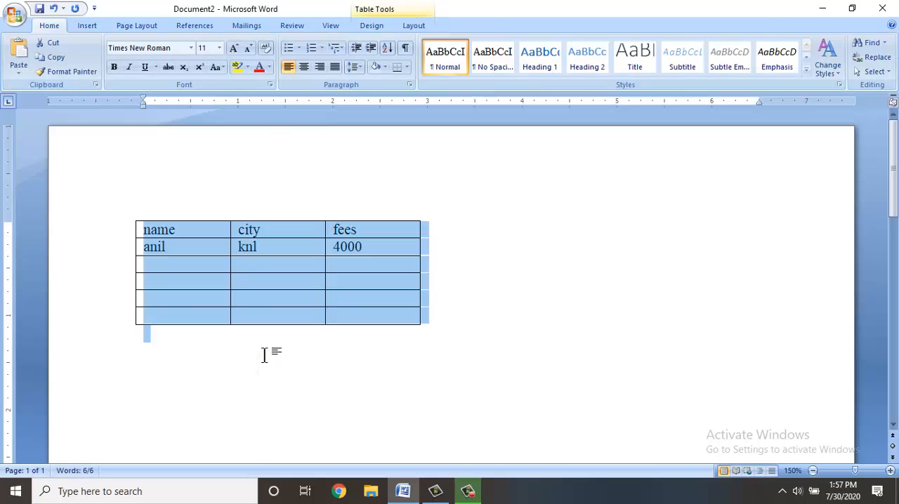
key(Delete)
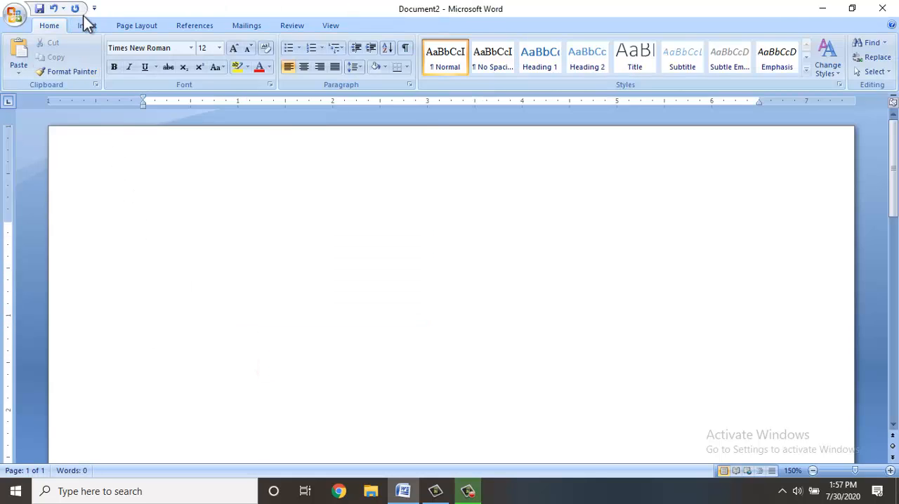
Insert a table with 5 columns and 2 rows through the Insert Table dialog, using AutoFit to contents.
click(83, 27)
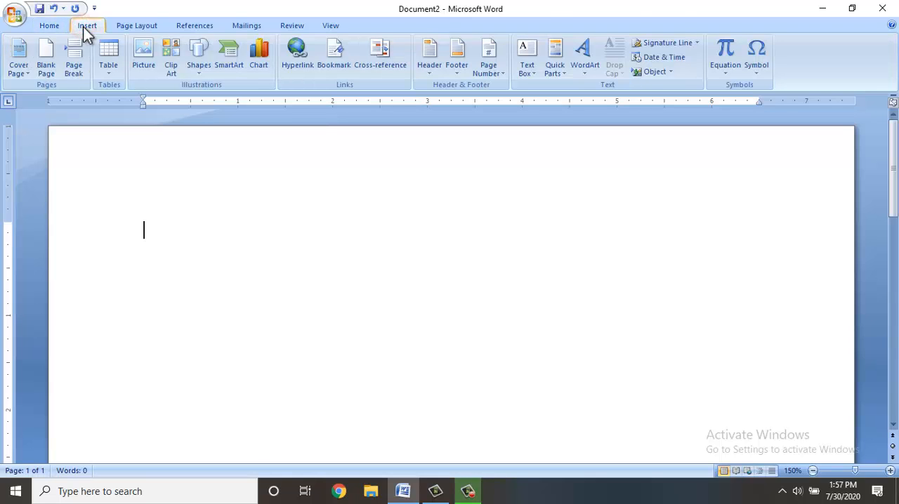
click(105, 72)
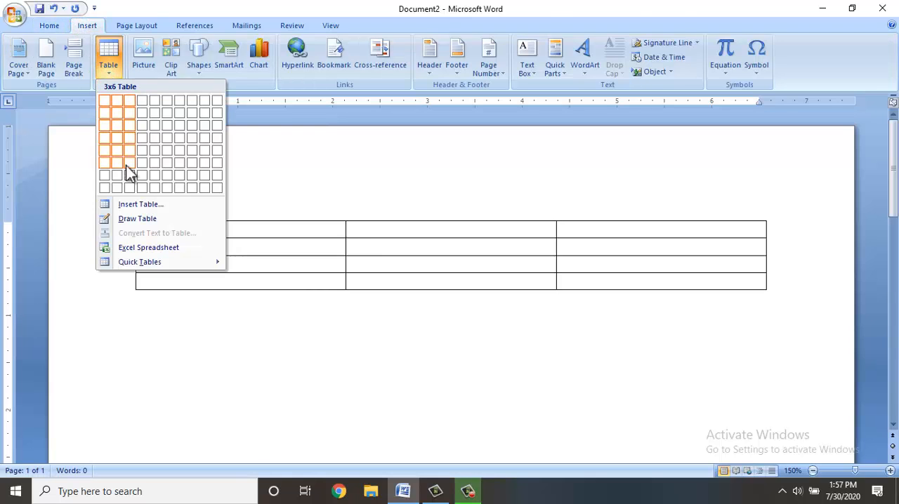
click(136, 204)
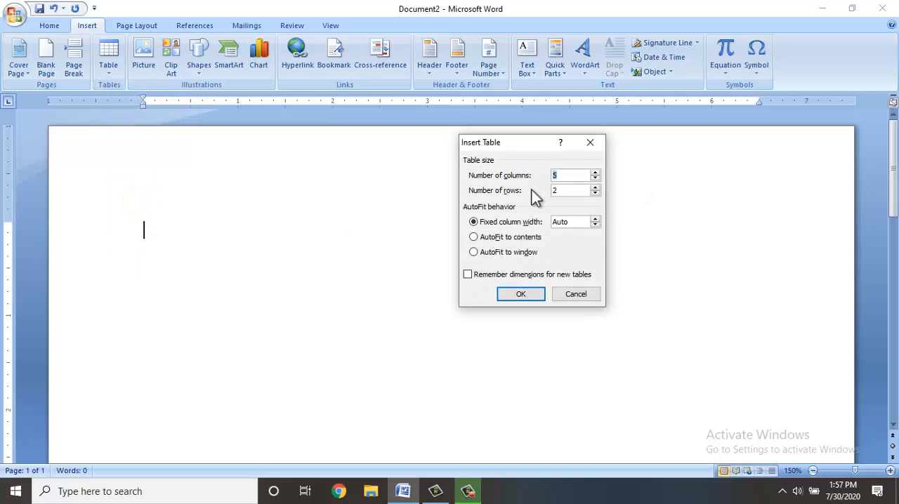
click(507, 238)
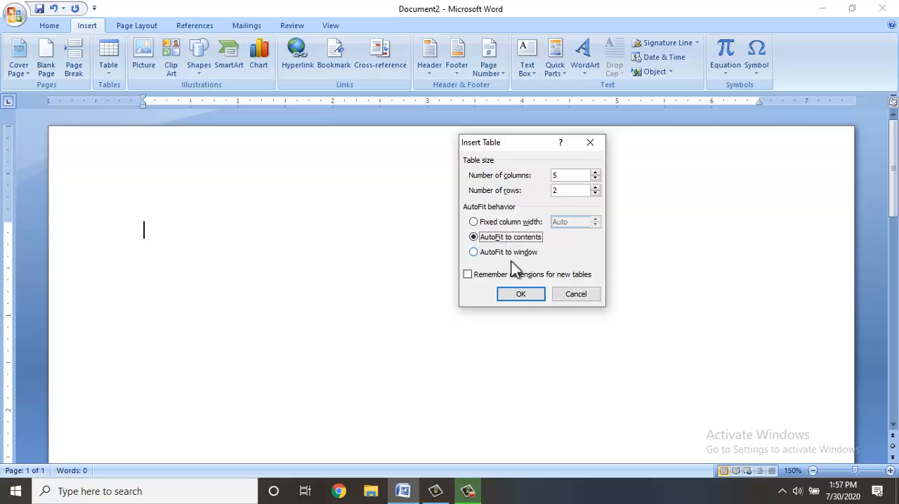
click(520, 295)
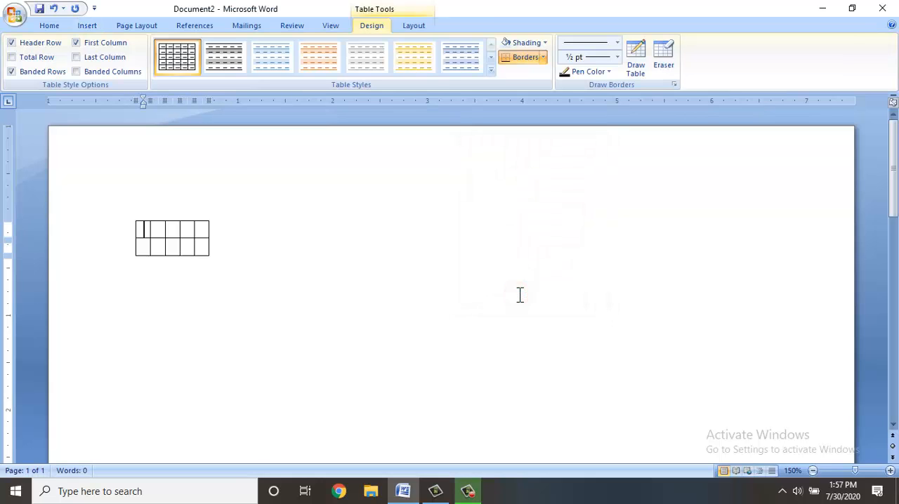
Fill the first row of the autofit table with the headings name, city, salary, ta and total.
text(name)
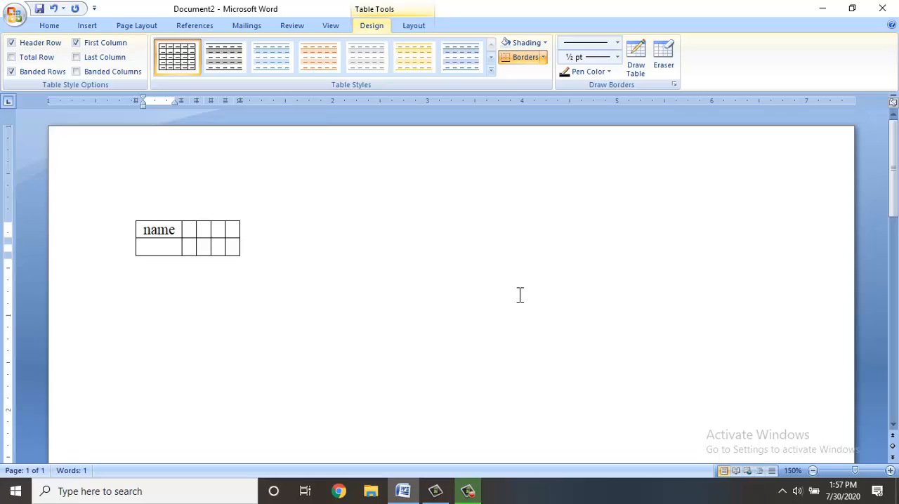
key(Tab)
text(city)
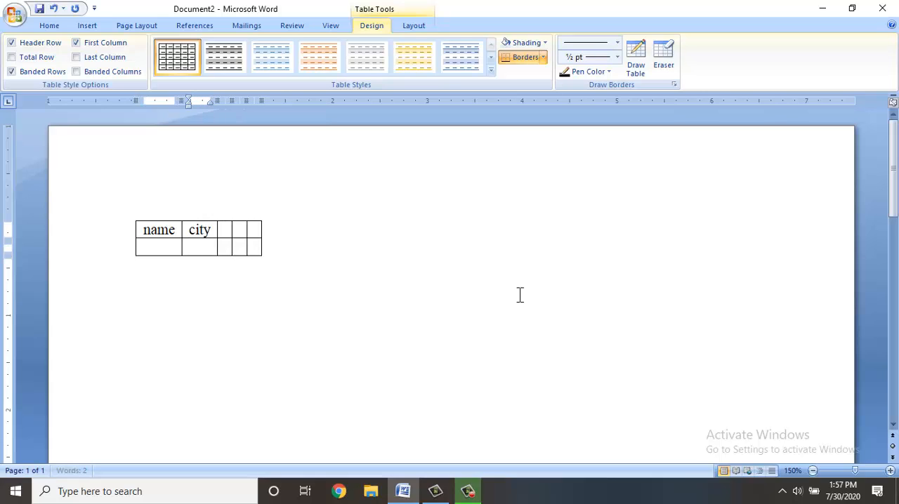
key(Tab)
text(salary)
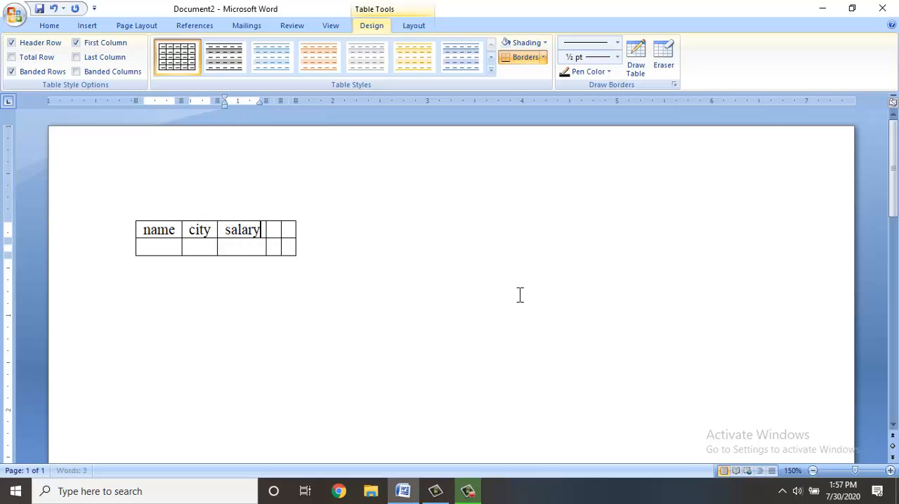
key(Tab)
text(ta )
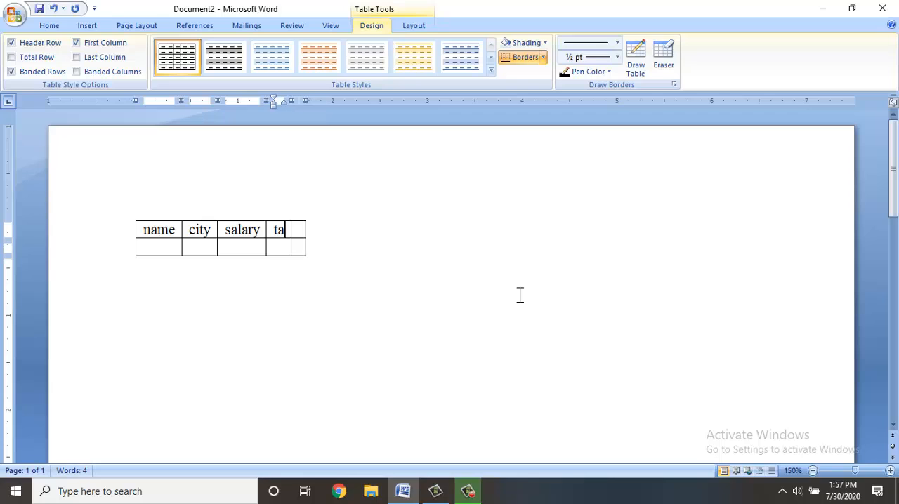
text(total)
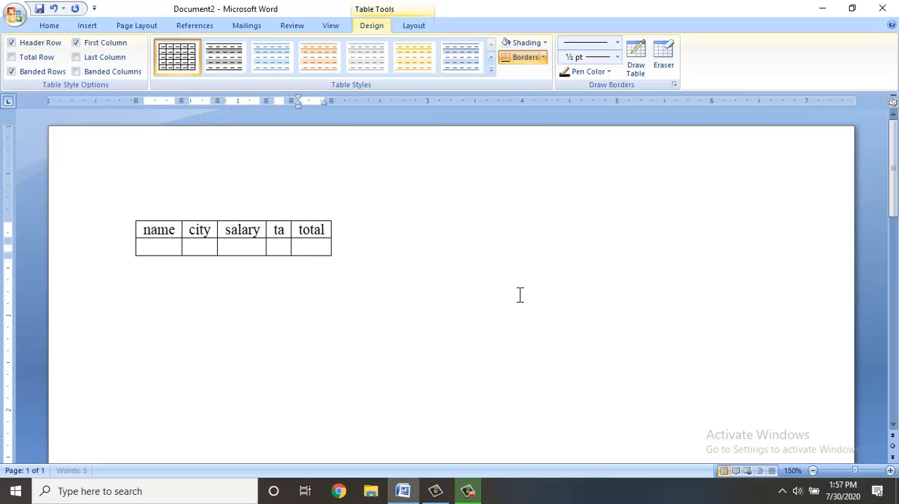
Fill the second row with a person's name, city knl, salary 3000, ta 40000 and total 50000.
key(Tab)
text(anil)
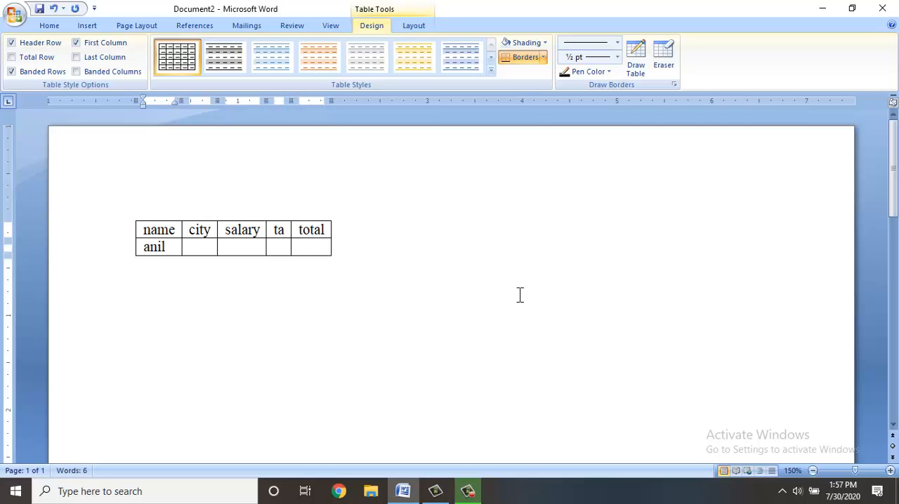
key(Tab)
text(knl)
key(Tab)
text(3000)
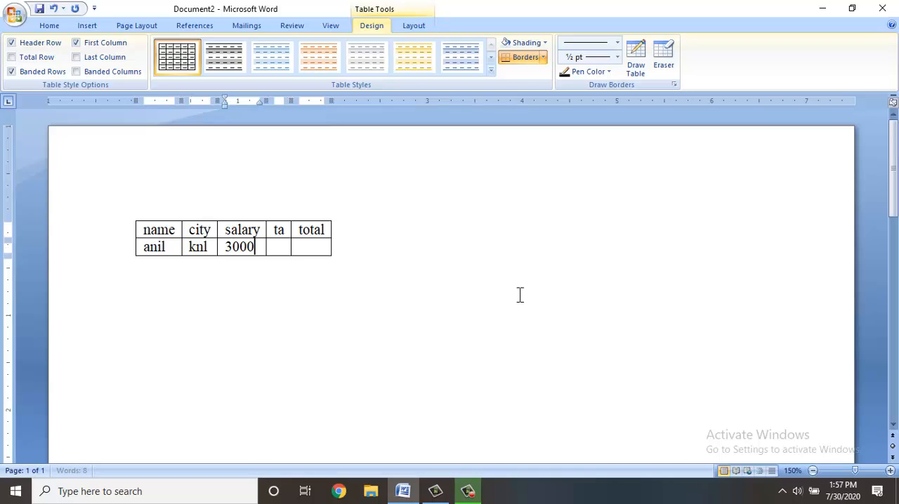
key(Tab)
text(40000)
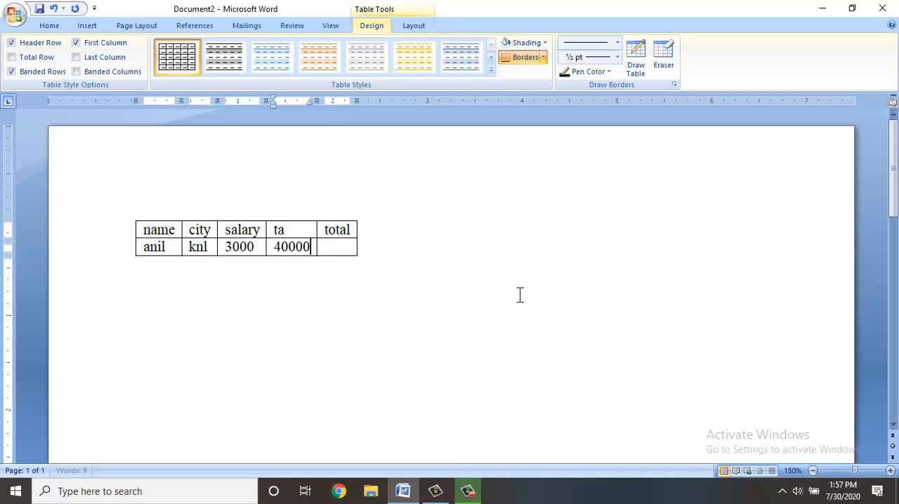
key(Tab)
text(50000)
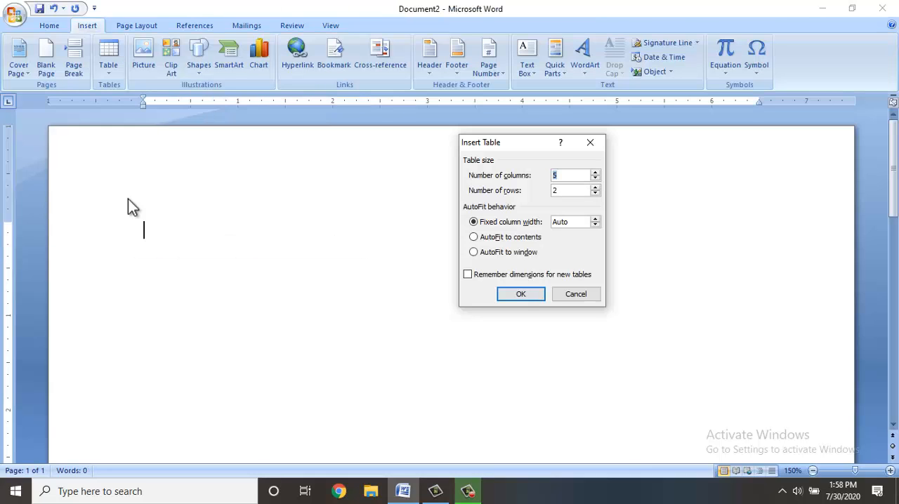
Insert a table with 5 columns and 2 rows using AutoFit to window, and delete it from the document.
click(493, 255)
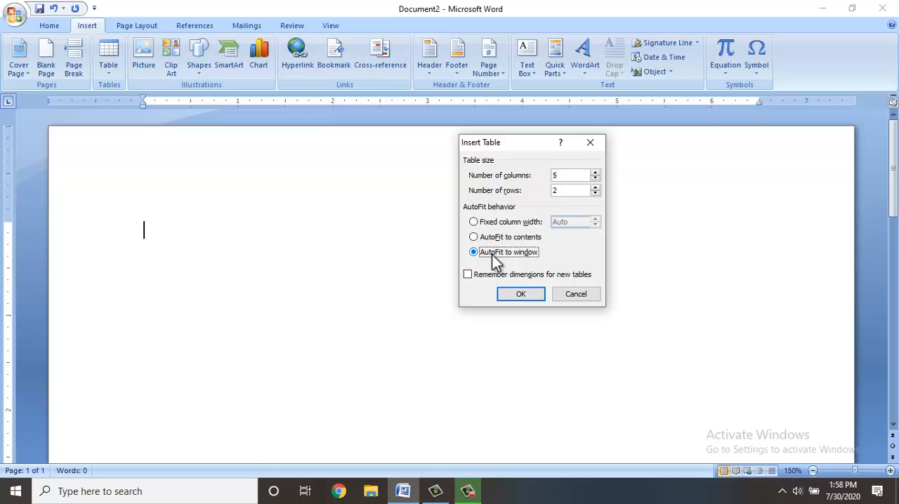
click(512, 296)
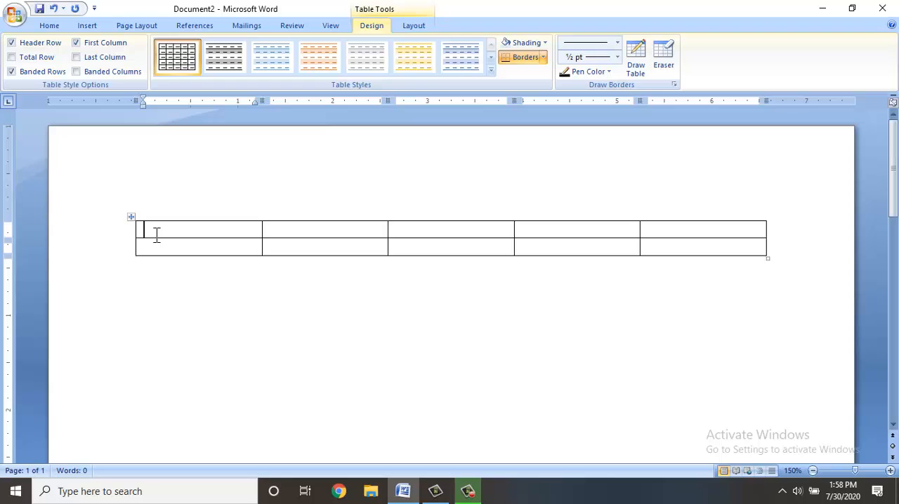
key(ctrl+a)
key(Delete)
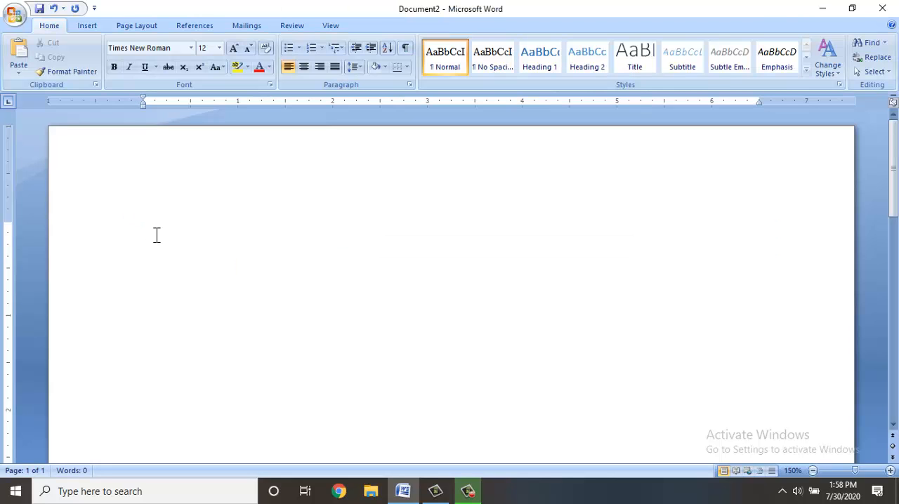
Draw a table frame about 2.7 by 1.5 inches and divide it with one vertical line and one horizontal line near its upper edge.
click(93, 30)
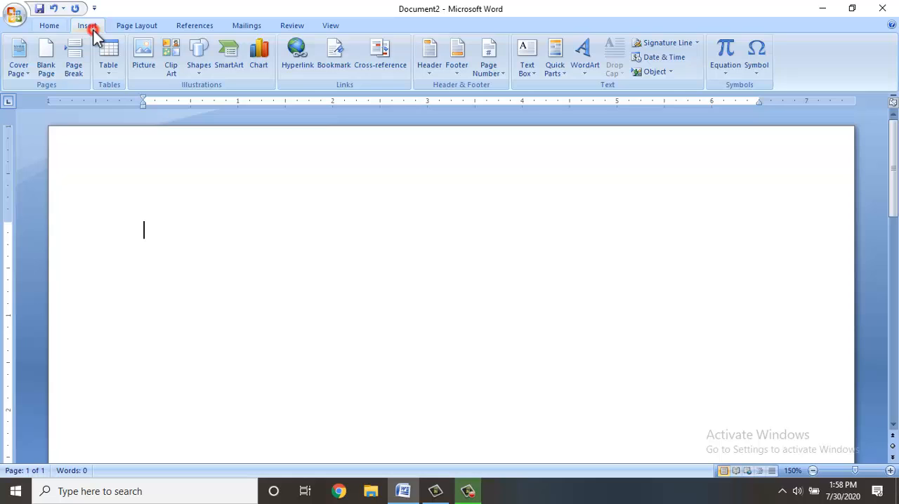
click(108, 68)
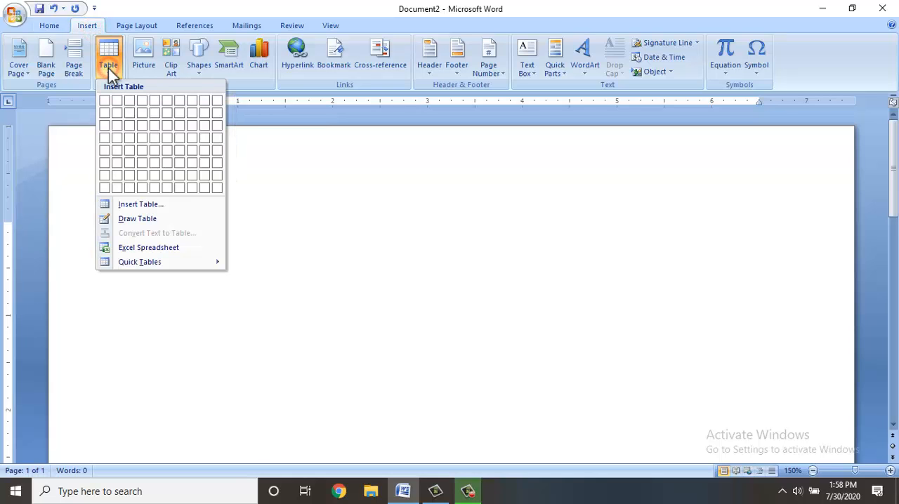
click(120, 218)
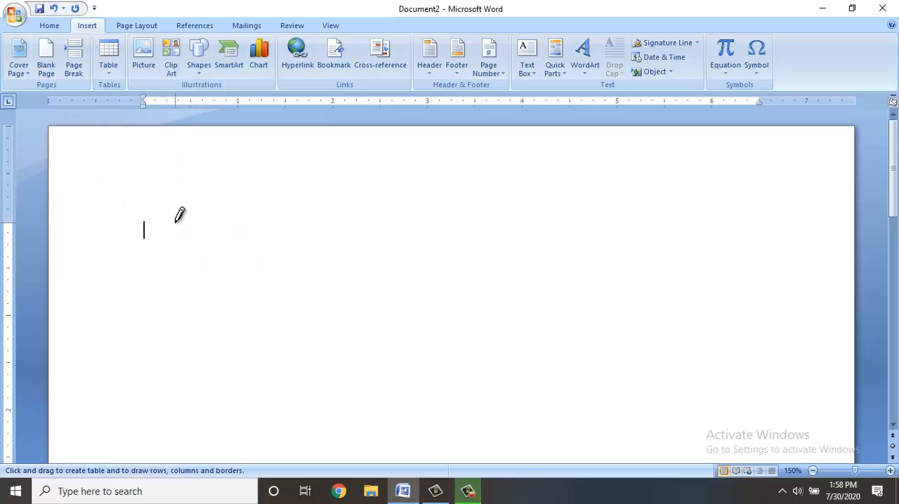
mouse_move(175, 218)
mouse_down()
mouse_move(253, 327)
mouse_move(429, 356)
mouse_up()
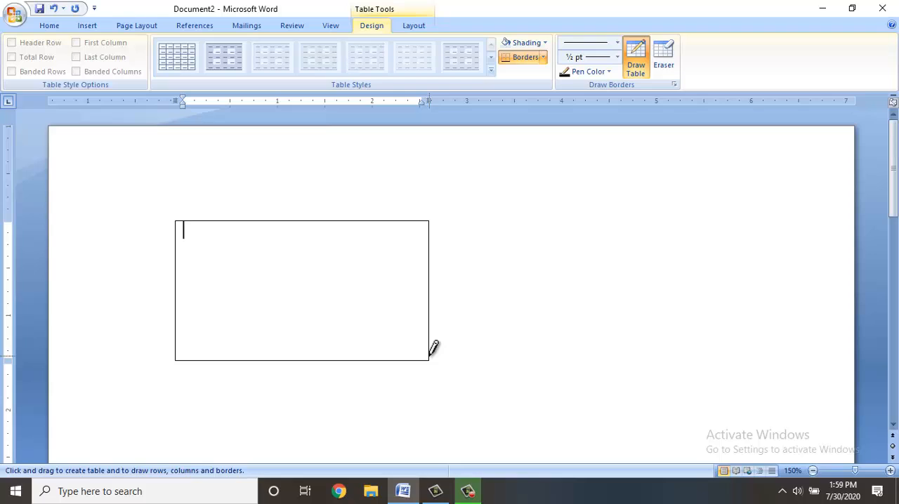
drag(222, 220, 219, 343)
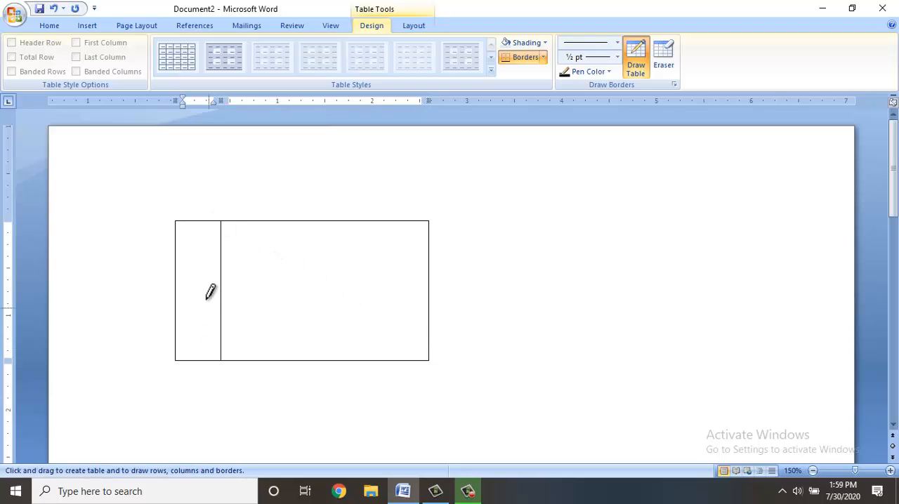
drag(178, 245, 324, 245)
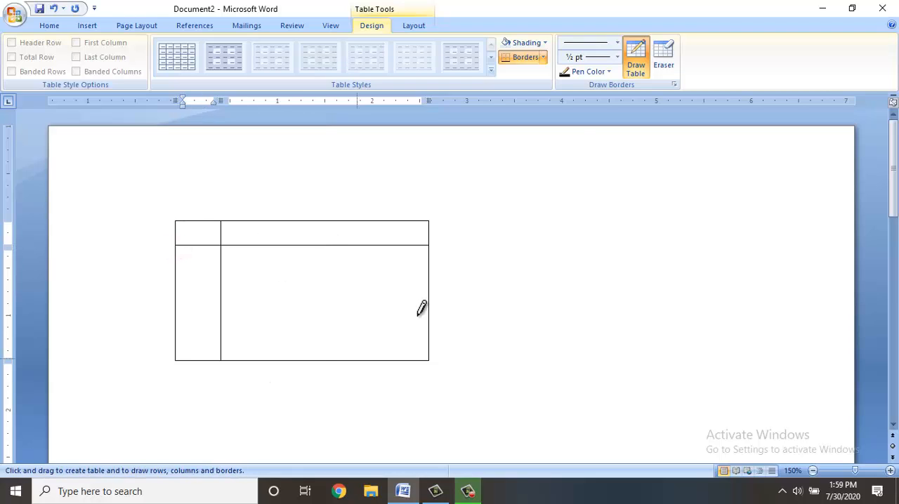
Erase the segment of the drawn table's vertical line below the horizontal divider.
click(669, 54)
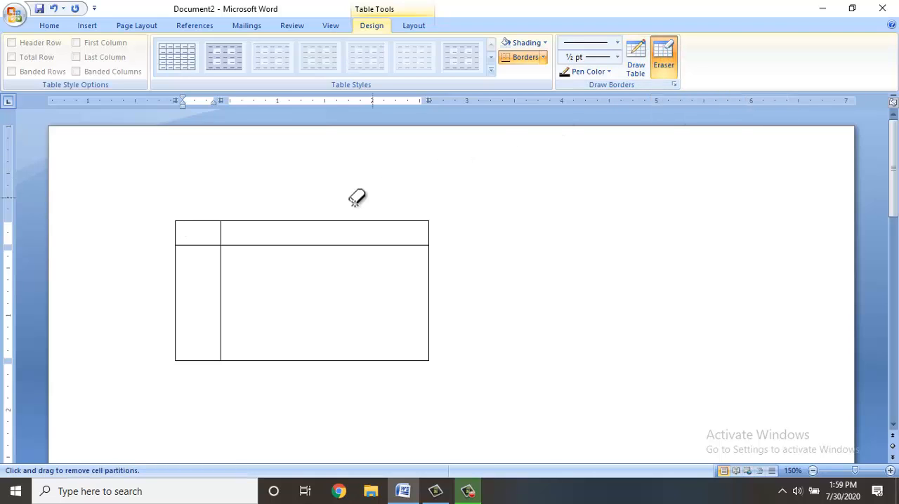
click(220, 254)
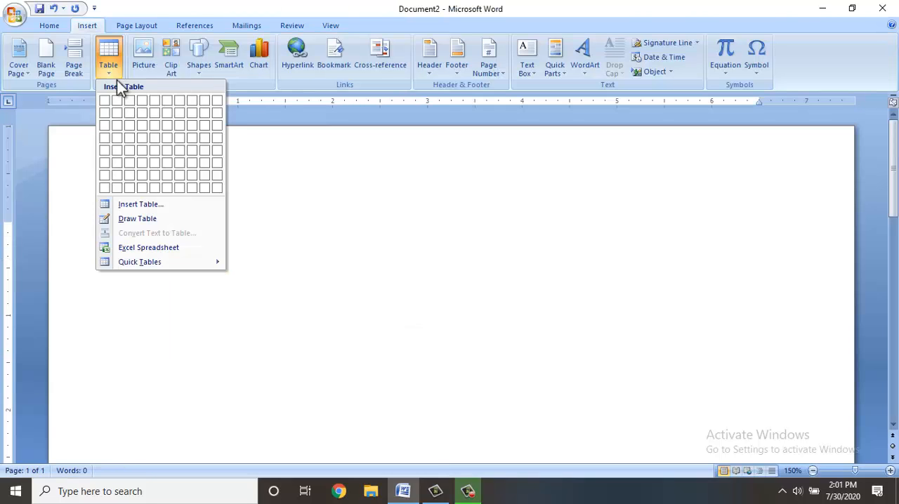
Embed an Excel spreadsheet in the document and enter the headings name, city and salary in cells A1 to C1.
click(143, 246)
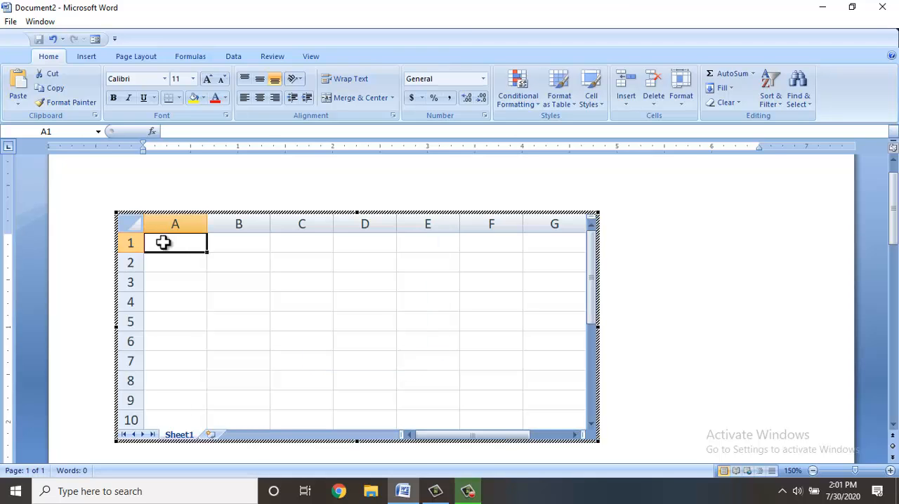
text(name)
key(Tab)
text(c)
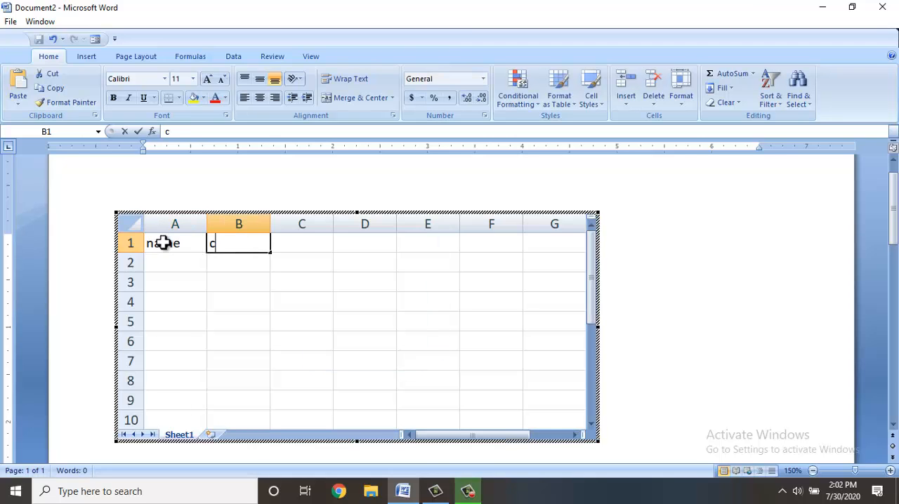
text(ity)
key(Tab)
text(sala)
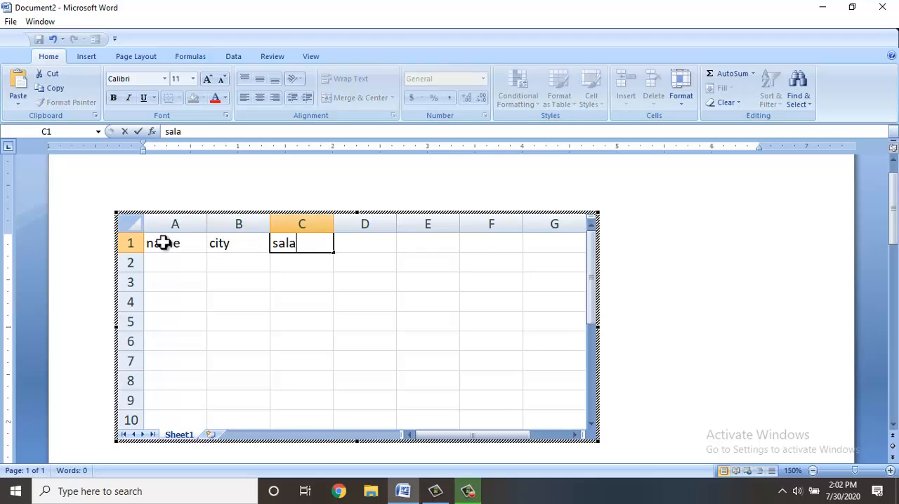
text(ry)
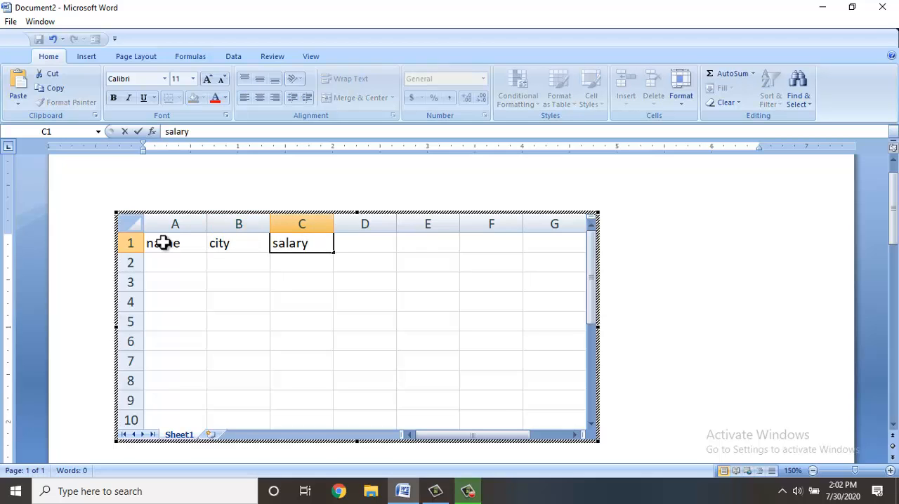
Remove the embedded spreadsheet from the document and insert the built-in Tabular List quick table.
click(686, 259)
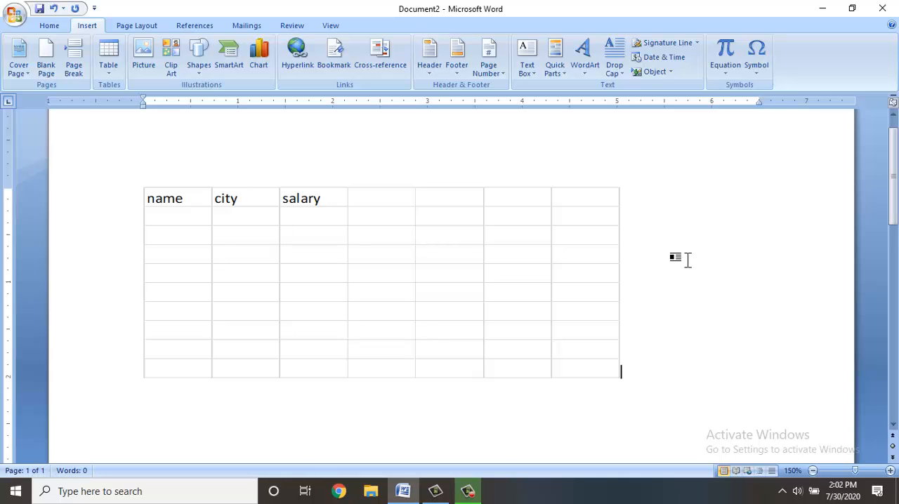
double_click(304, 244)
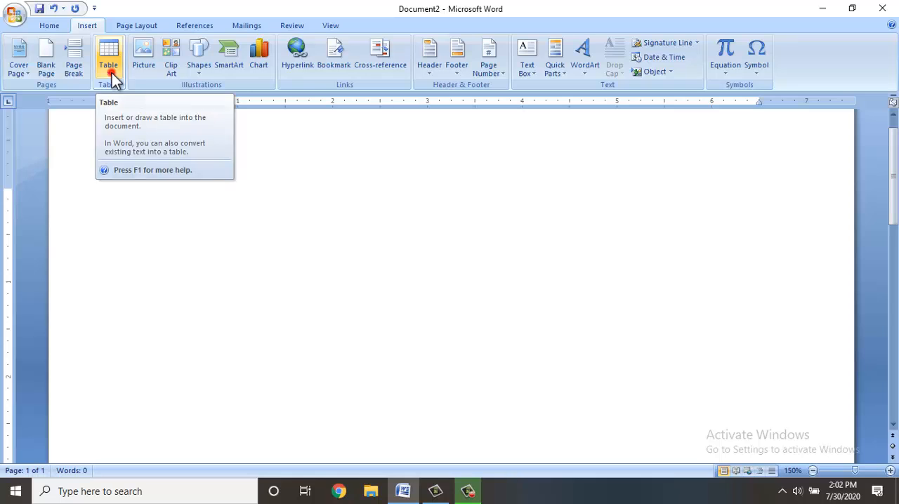
click(111, 70)
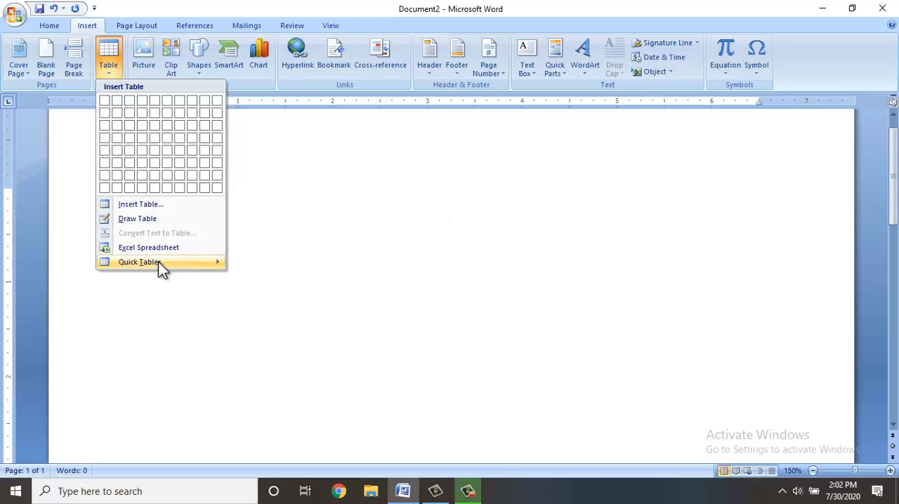
mouse_move(207, 262)
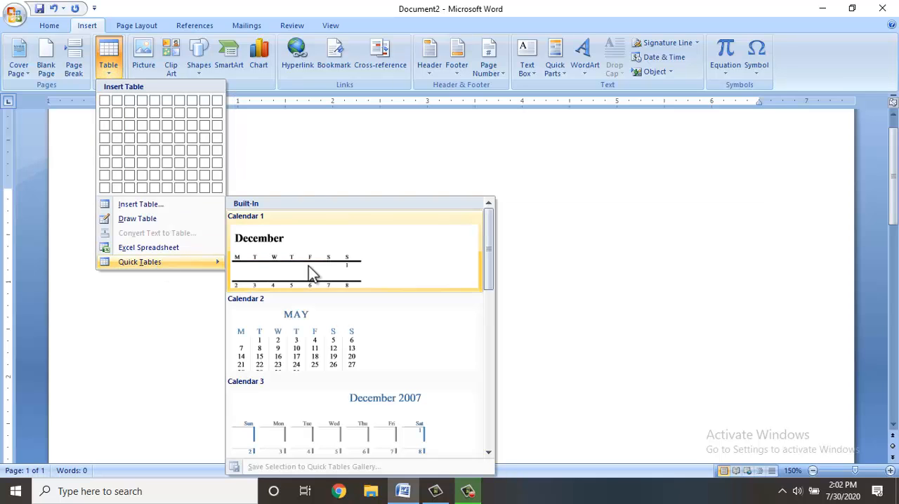
scroll(308, 266, down, 5)
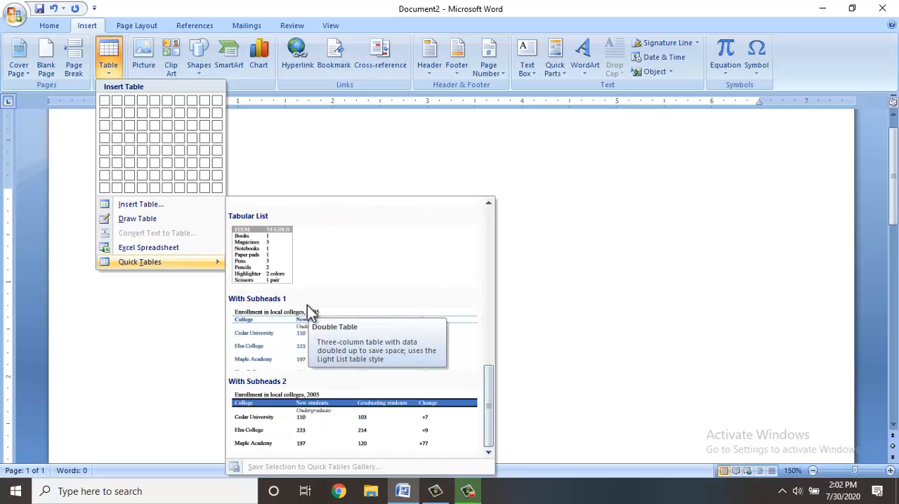
click(271, 276)
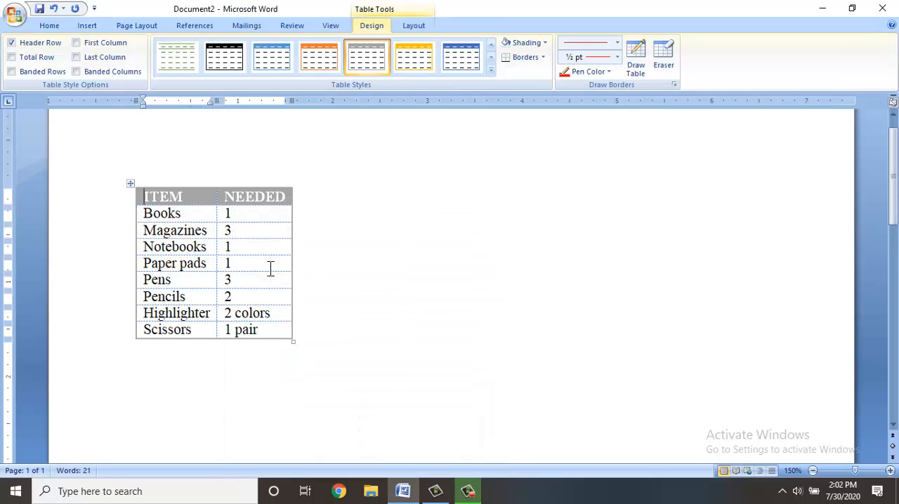
Replace the ITEM and NEEDED headings of the quick table with name and salary.
key(Delete)
key(Delete)
key(Delete)
key(Delete)
text(name)
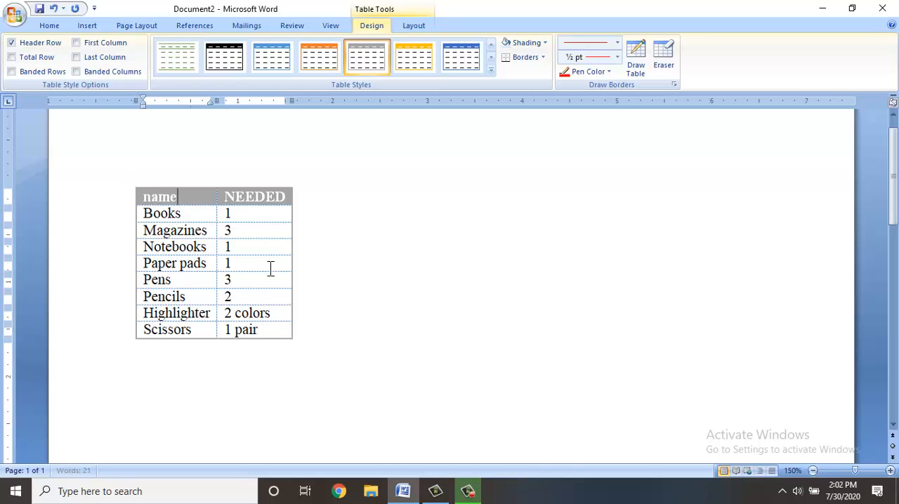
key(Tab)
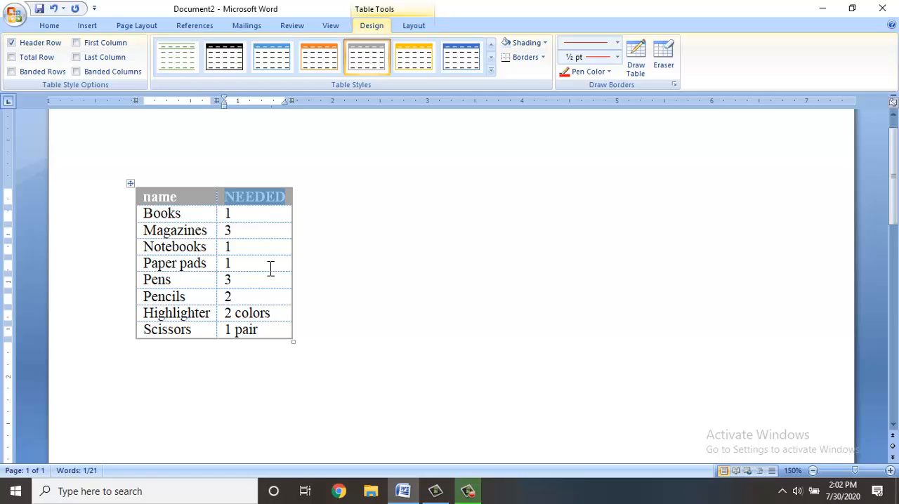
text(salar)
key(BackSpace)
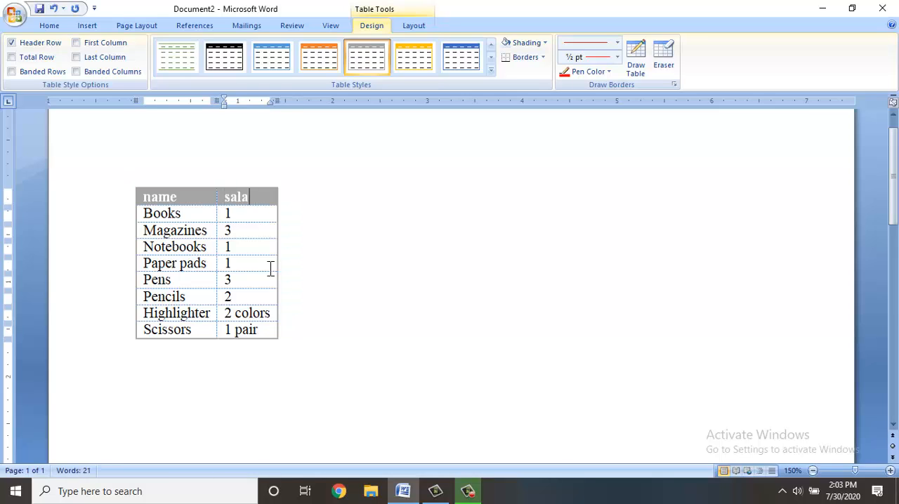
key(BackSpace)
text(ary)
key(Tab)
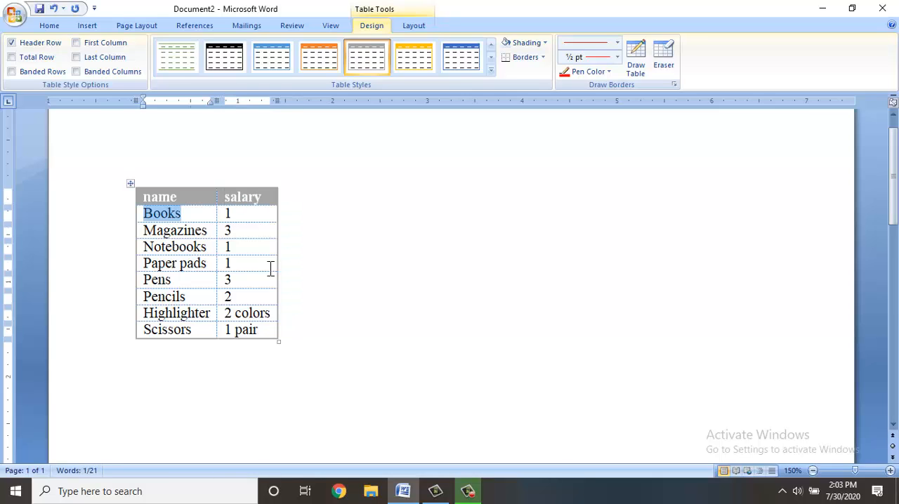
Overwrite the first three data rows with employees' first names and the salaries 40000, 50000 and 4000.
text(anil)
key(Tab)
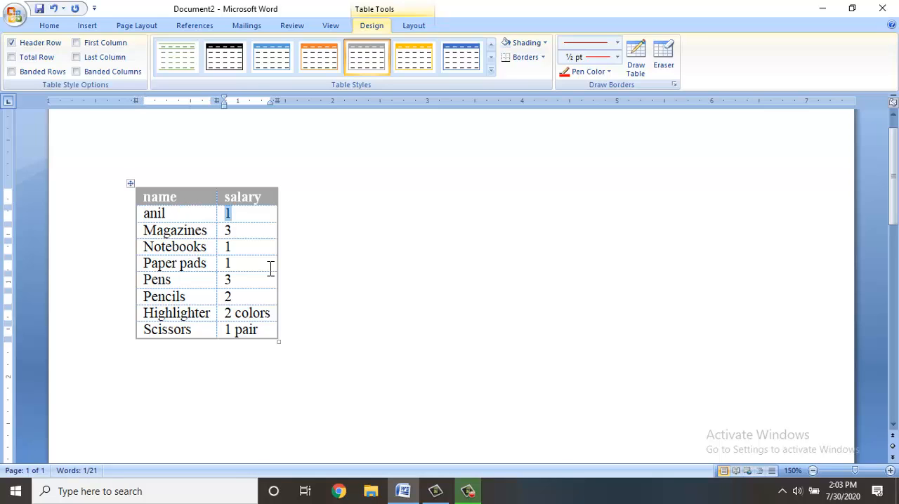
text(40000)
key(Tab)
text(sunil)
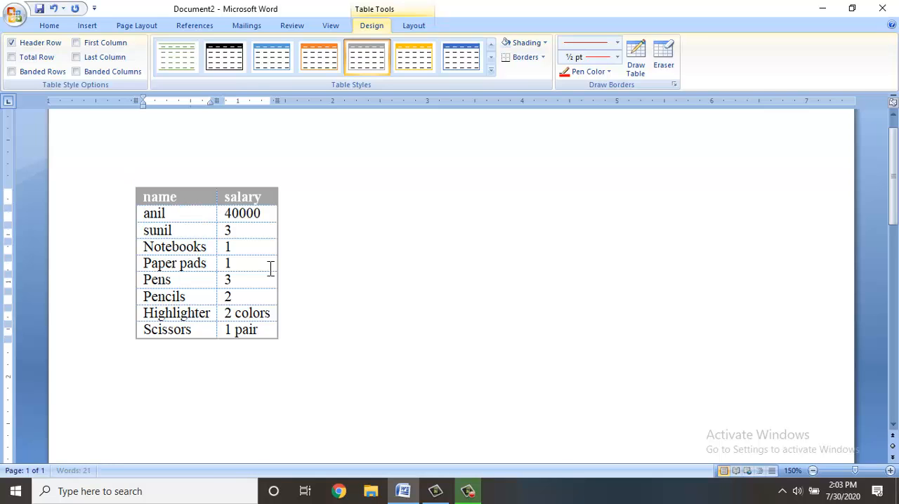
key(Tab)
text(50000)
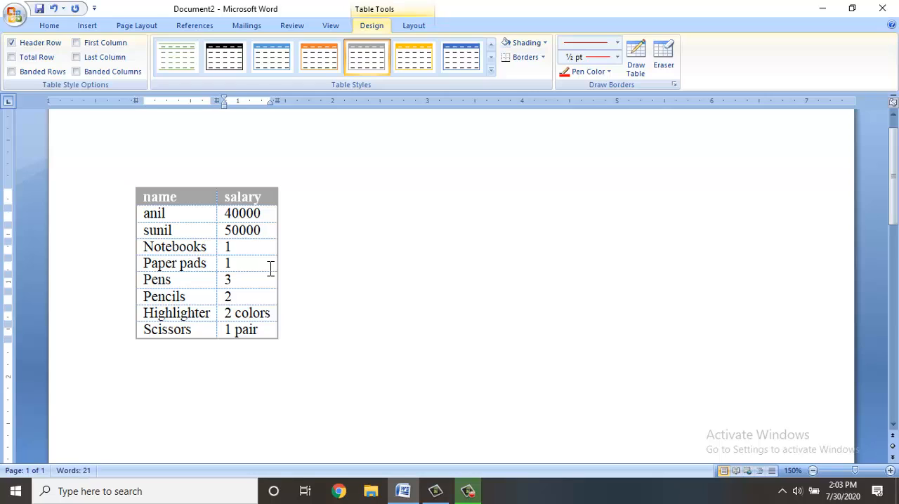
key(Tab)
text(ramesh)
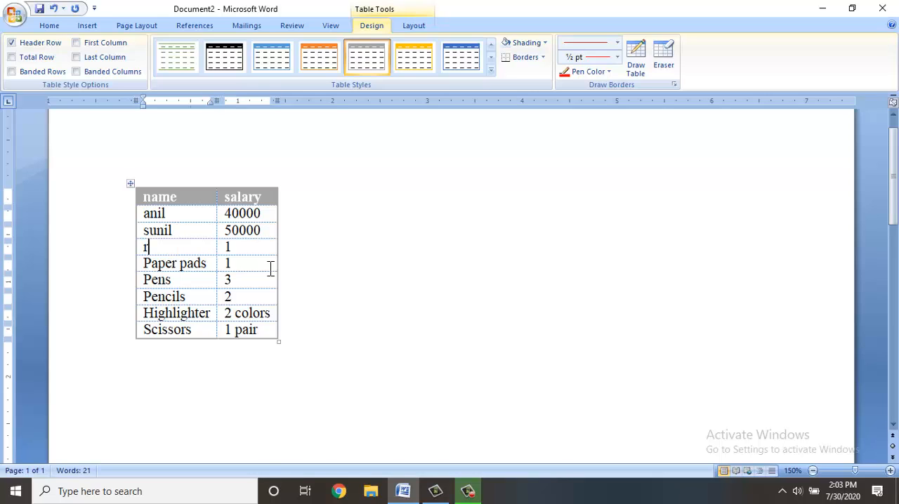
key(Tab)
text(4000)
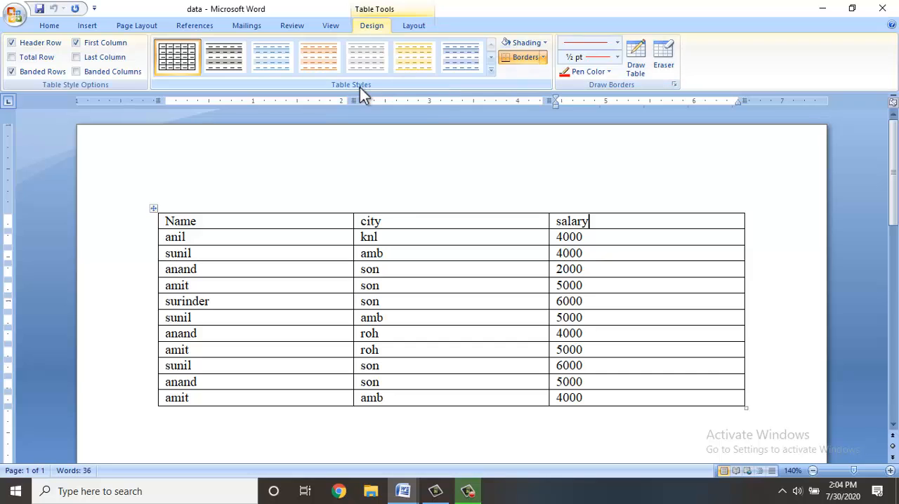
Apply the built-in blue table style with solid header row, solid first column and thick black lines to the employee table in the data document.
click(491, 69)
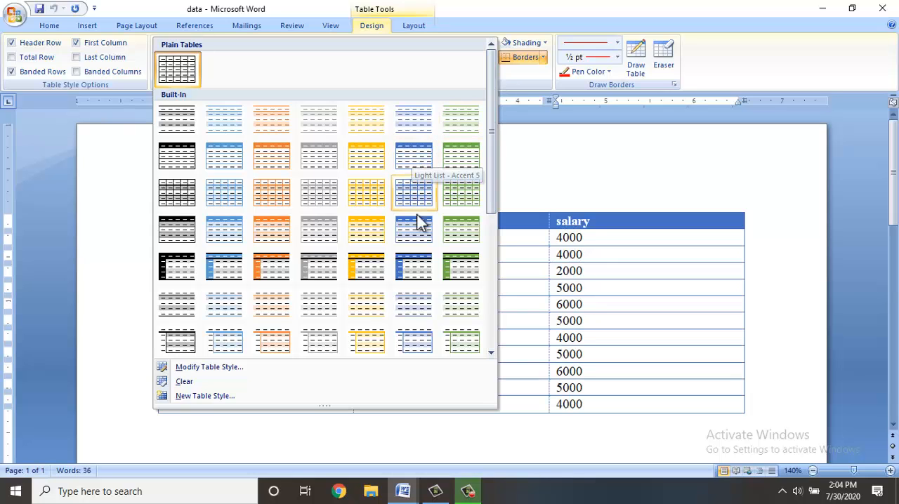
click(422, 268)
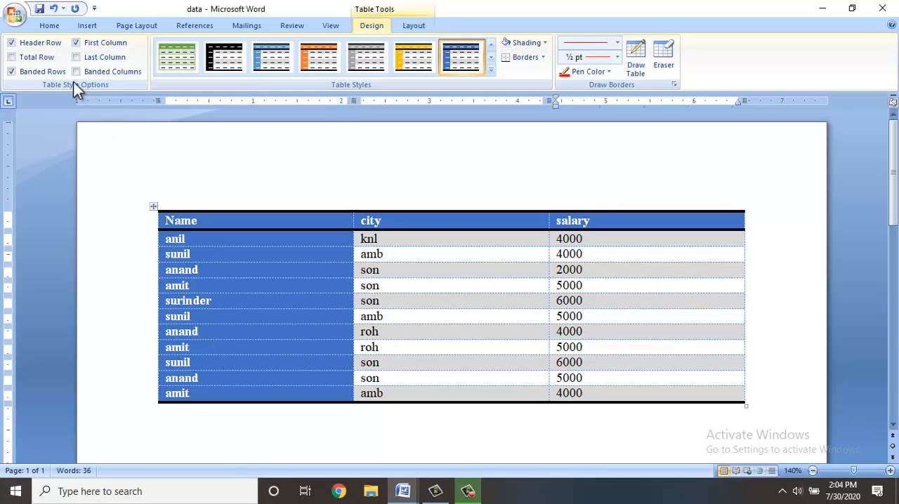
Toggle the Header Row style option of the employee table off and on twice to compare its formatting.
click(27, 40)
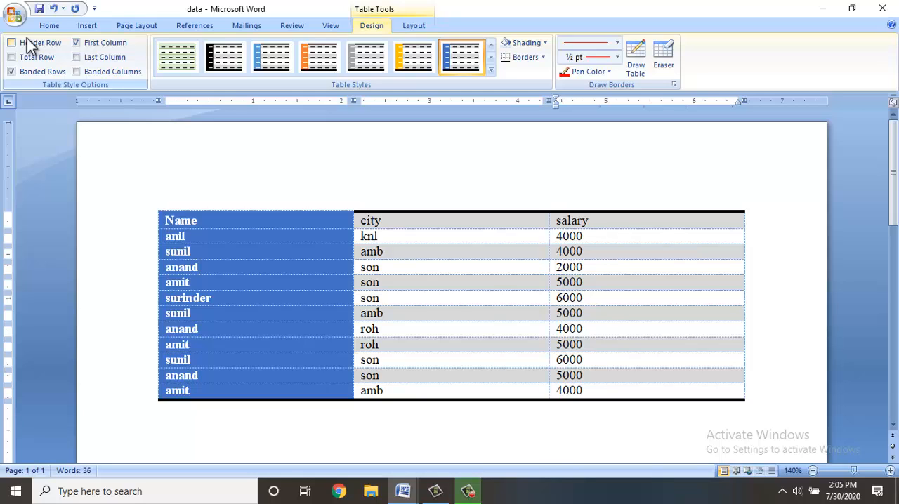
click(26, 43)
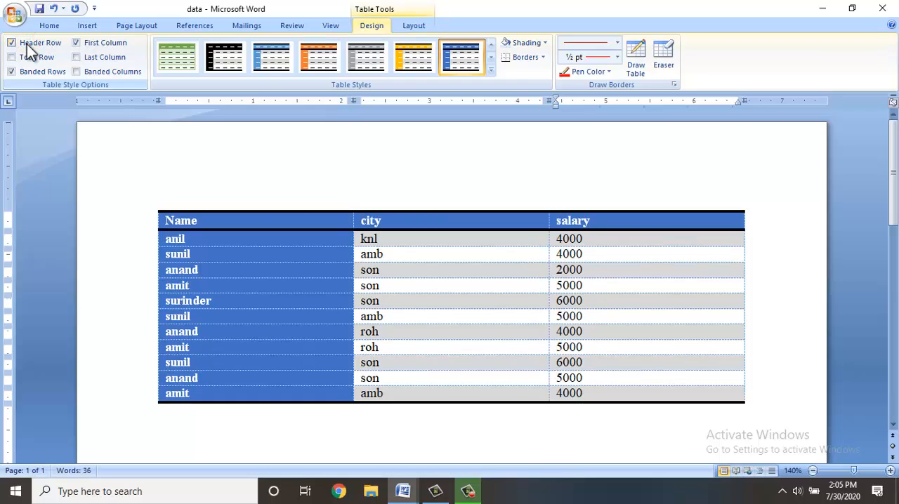
click(26, 44)
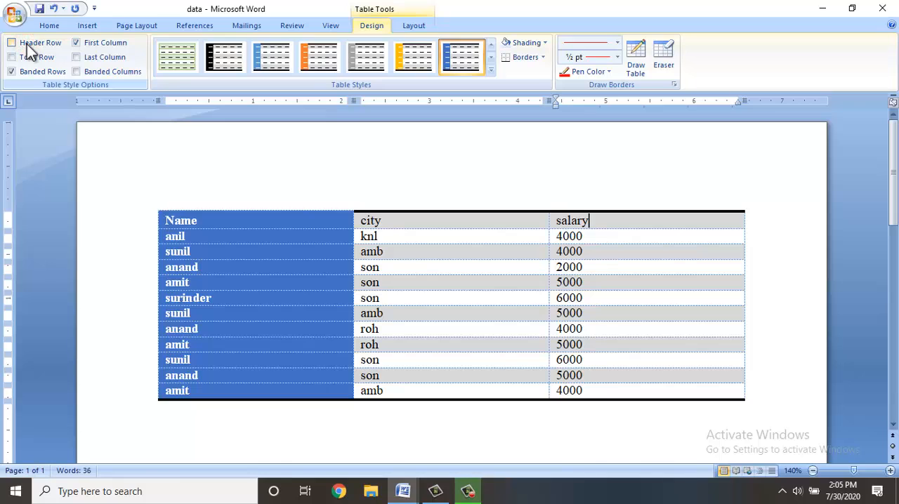
click(27, 44)
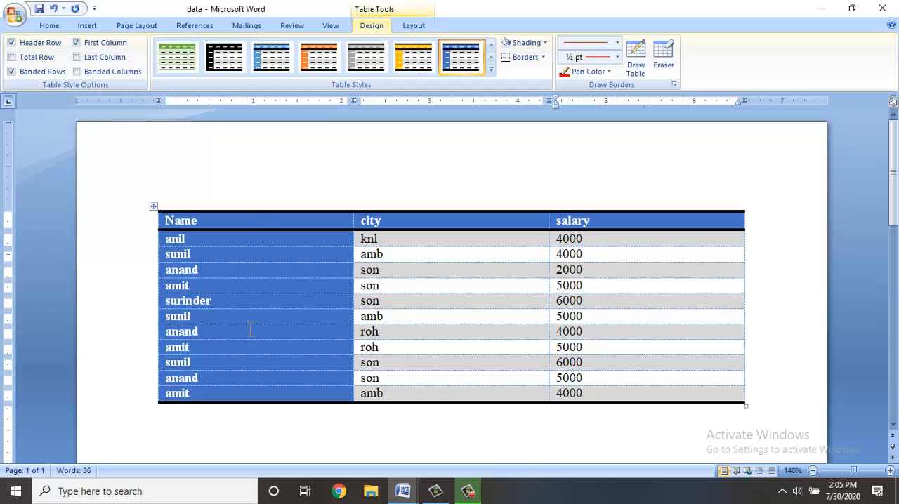
Turn off the table's First Column formatting, and try the Total Row option on and off.
click(99, 46)
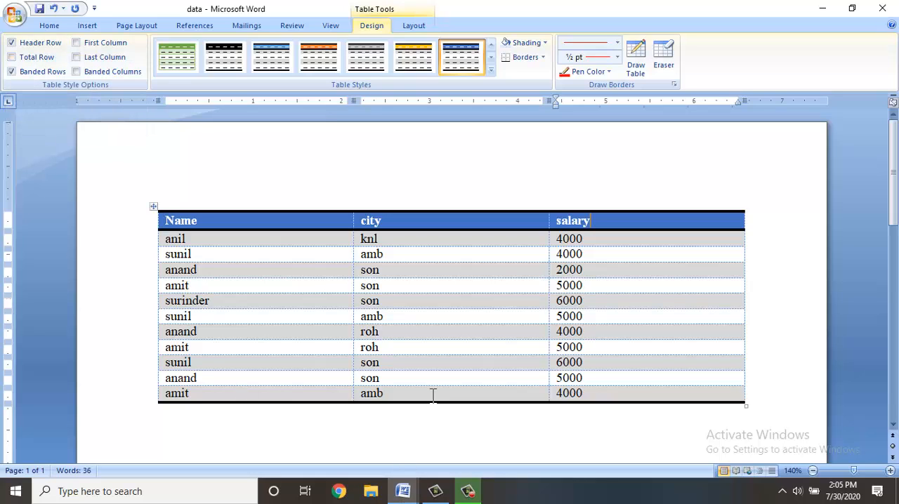
click(45, 62)
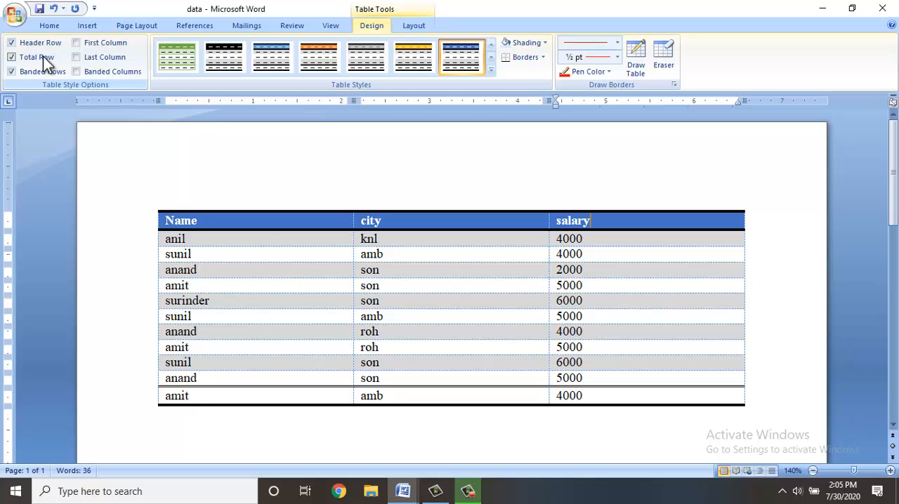
click(43, 59)
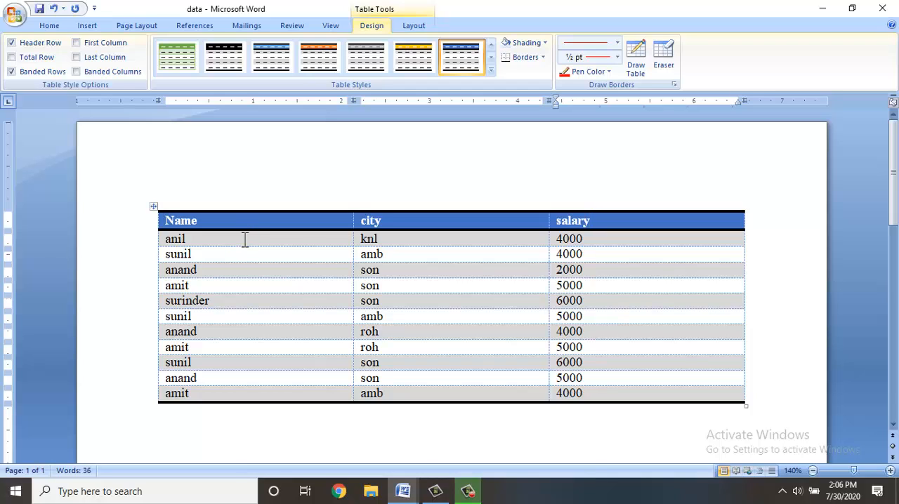
Toggle the table's Banded Rows off and on, and switch the banding from rows to Banded Columns.
click(50, 73)
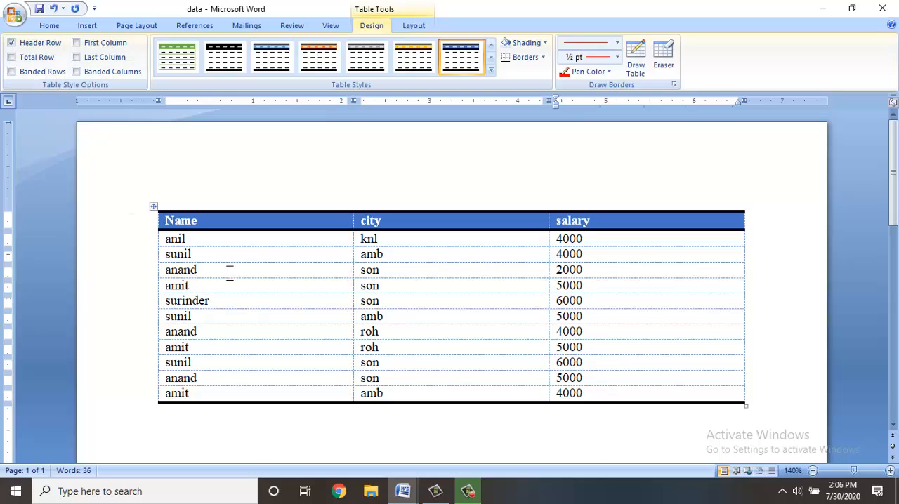
click(43, 72)
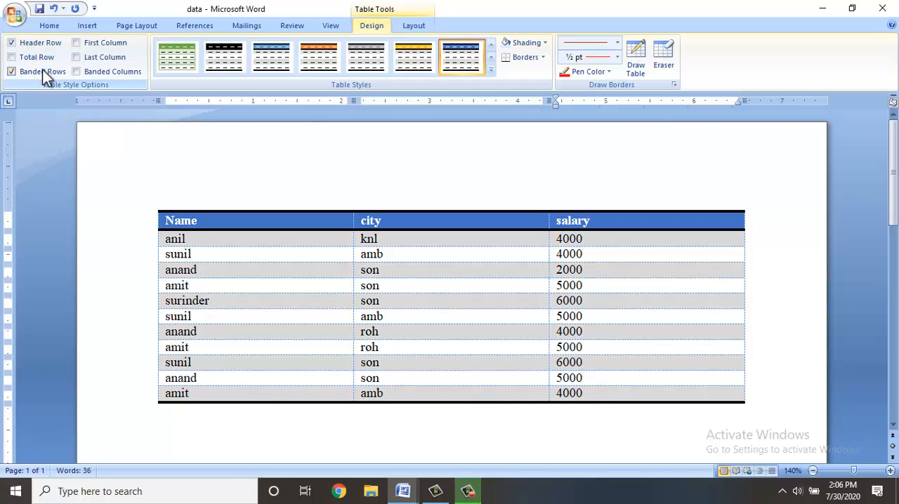
click(98, 82)
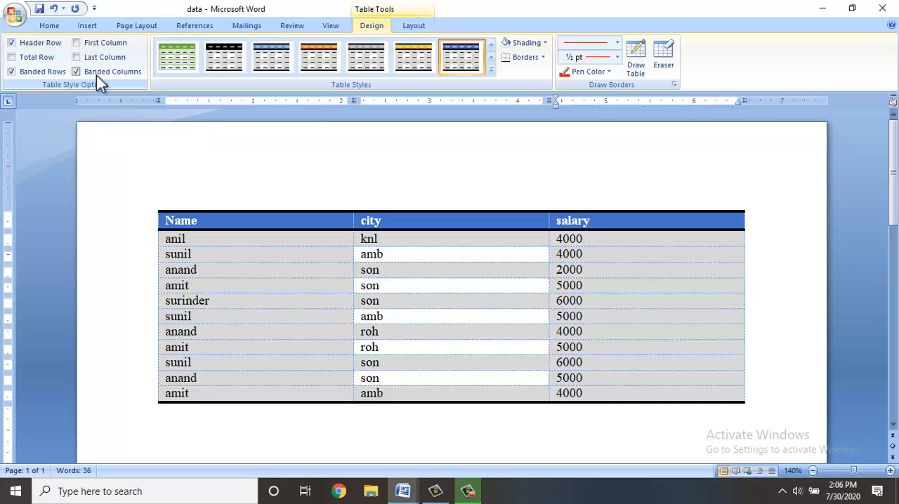
click(50, 70)
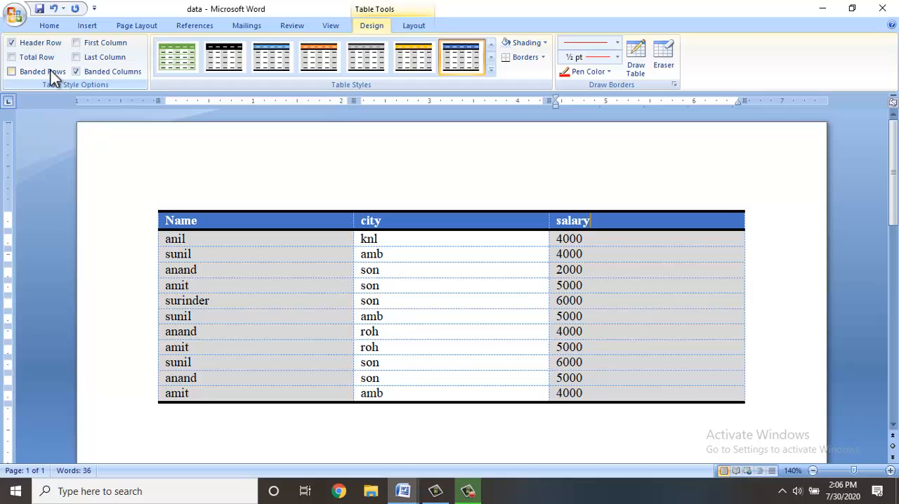
Shade the city cell in the fourth data row yellow, and clear that shading with No Color.
click(523, 45)
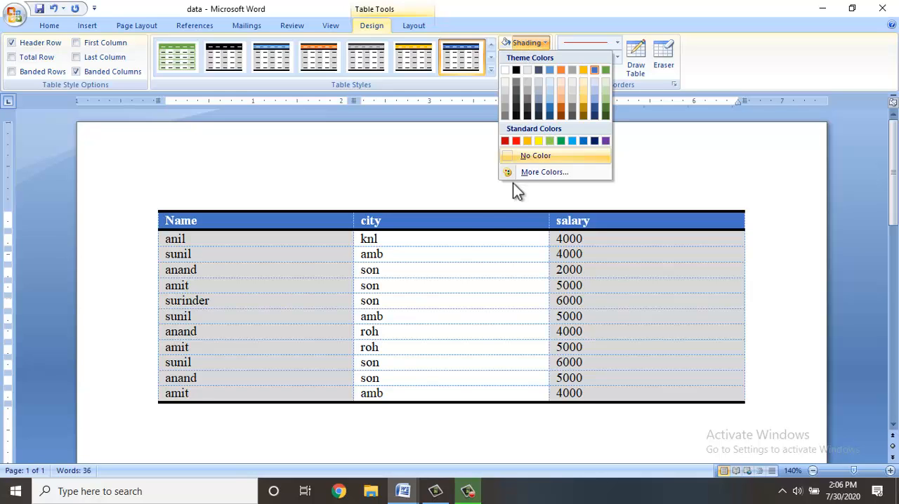
click(383, 286)
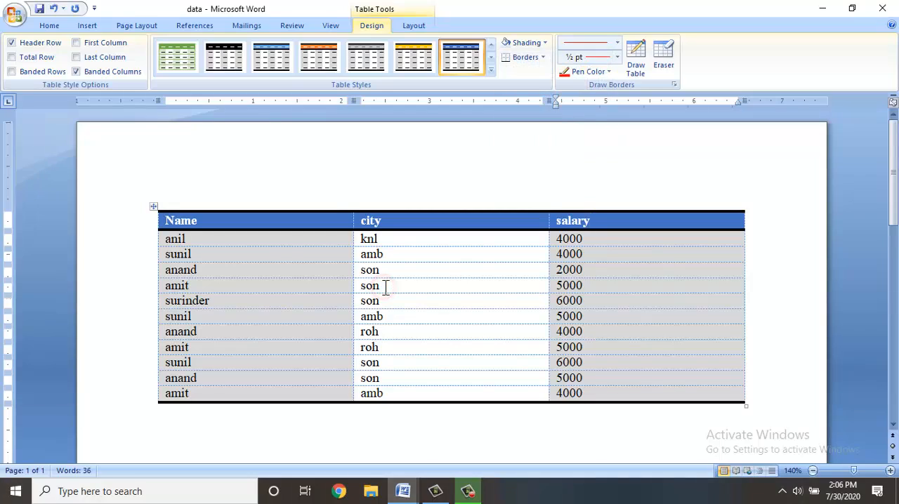
click(365, 286)
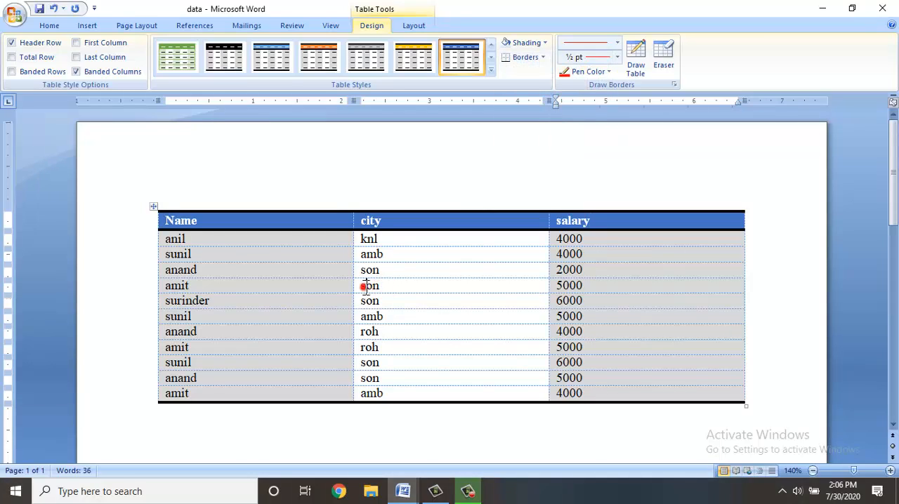
click(540, 42)
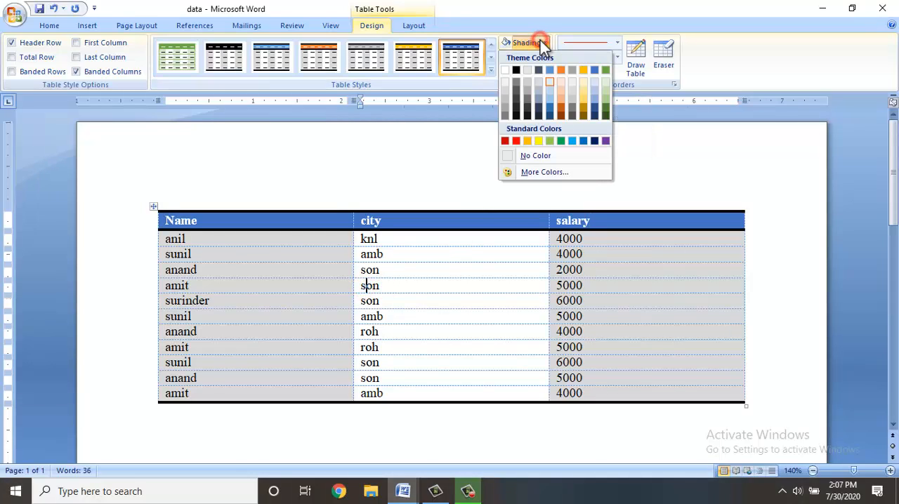
click(539, 141)
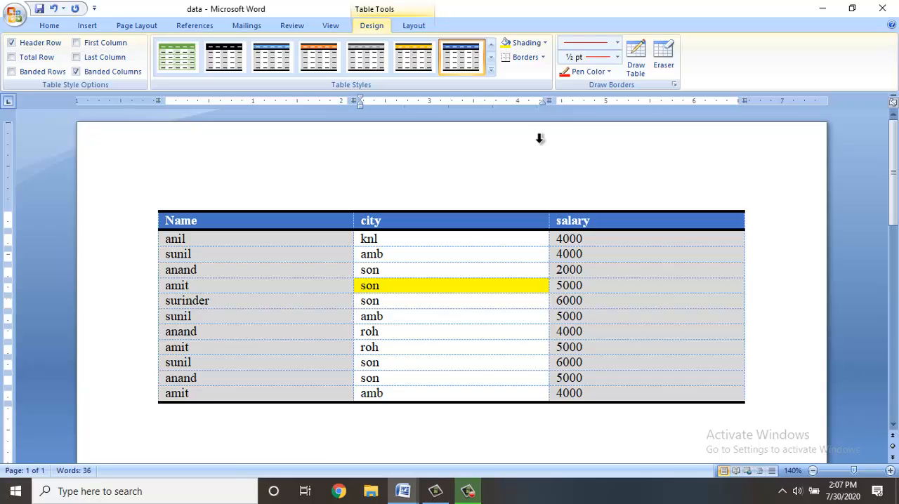
click(542, 49)
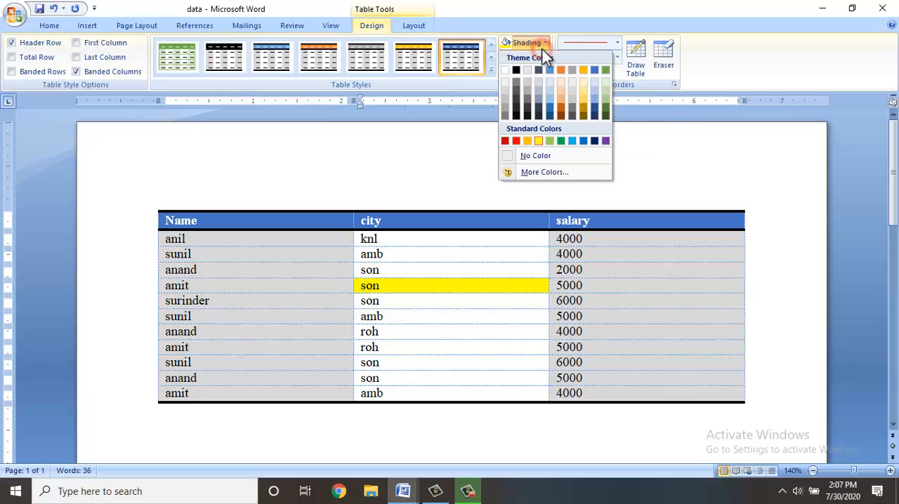
click(535, 156)
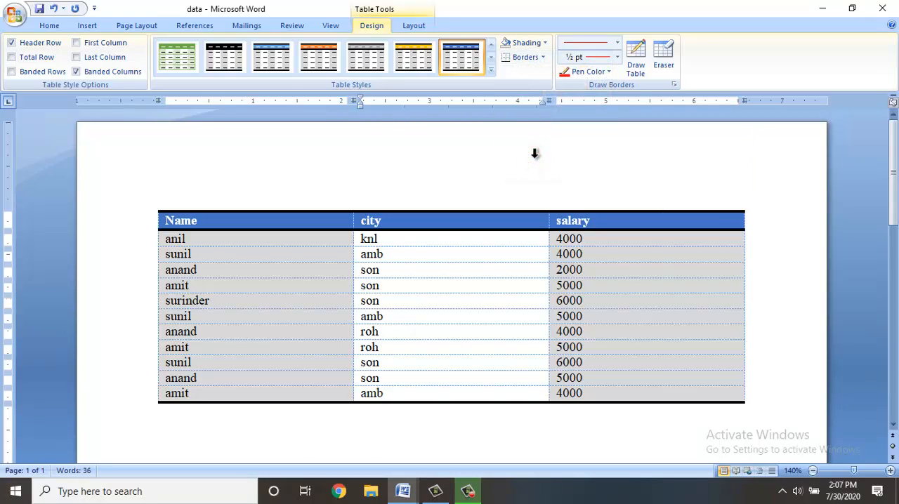
Draw a 1 pt dashed border line between the data rows of the city and salary columns.
click(543, 61)
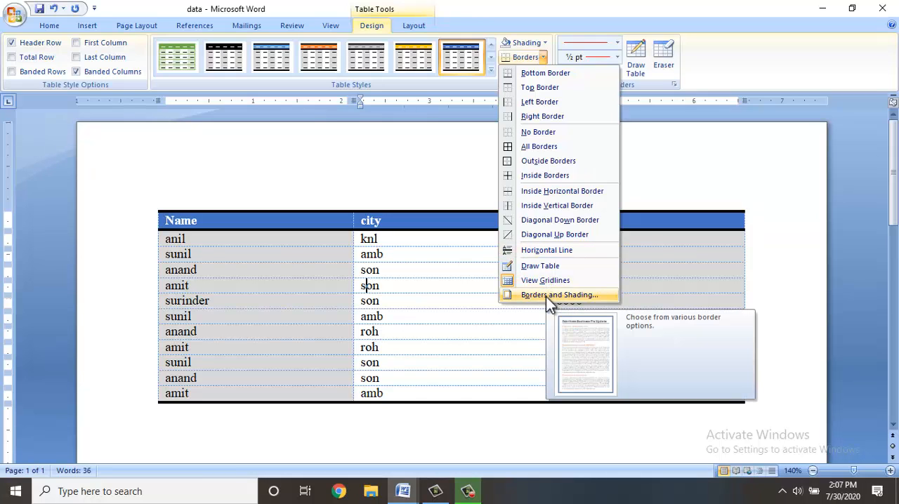
click(457, 285)
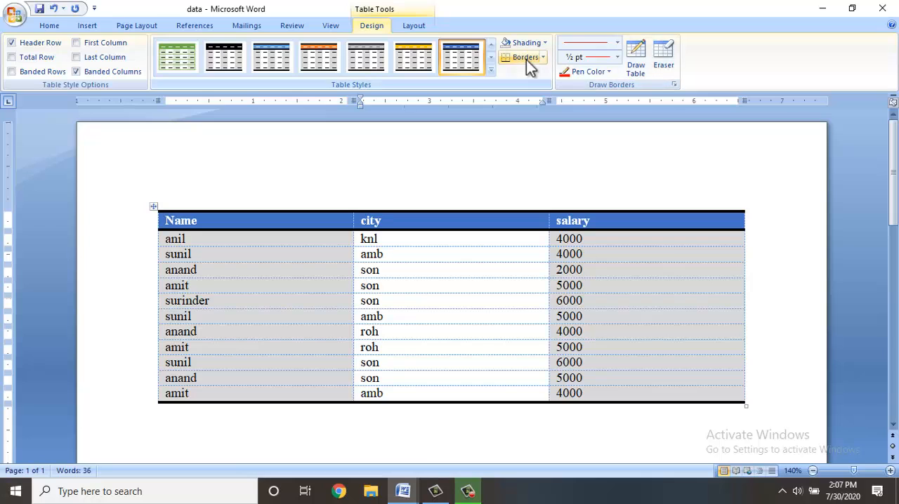
click(617, 45)
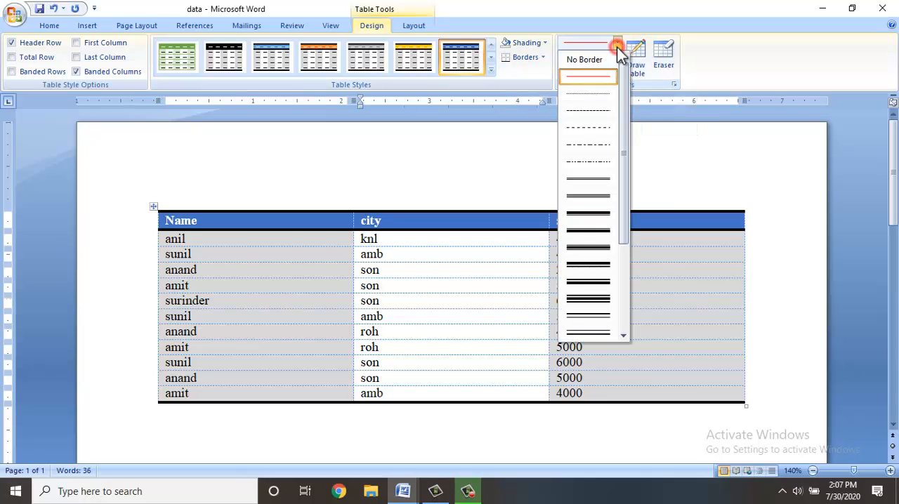
click(594, 110)
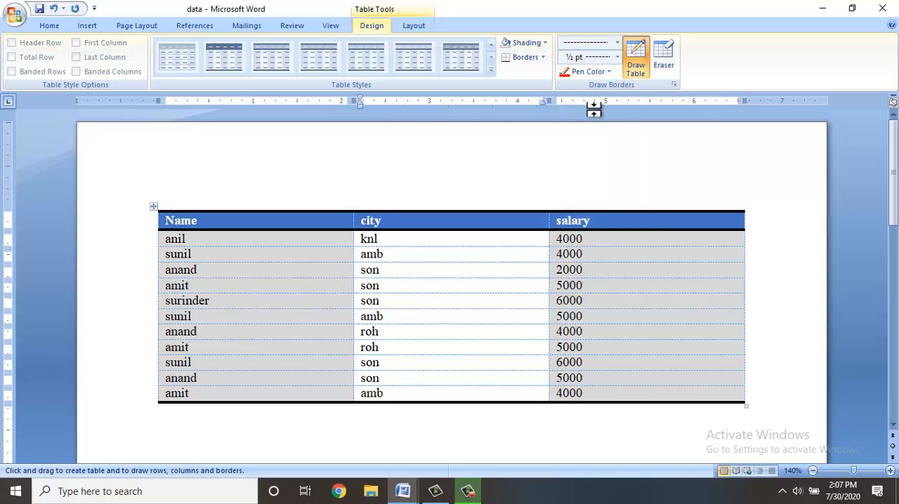
click(615, 57)
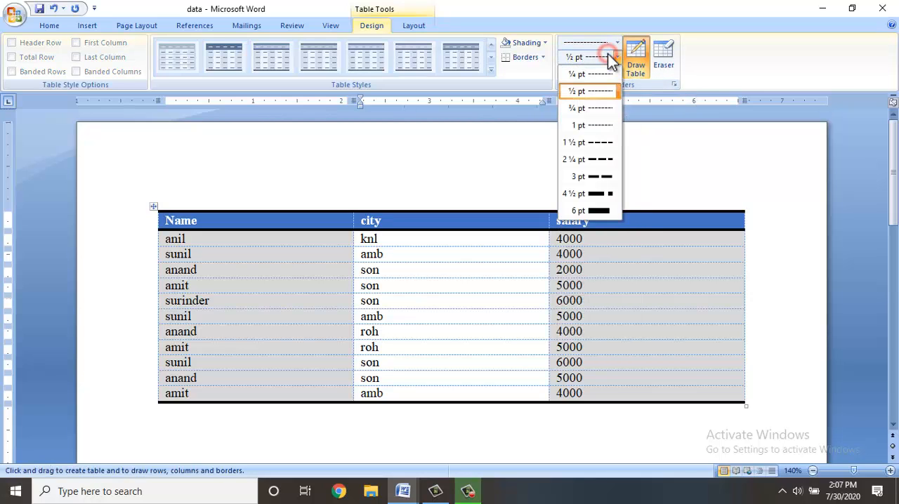
click(608, 128)
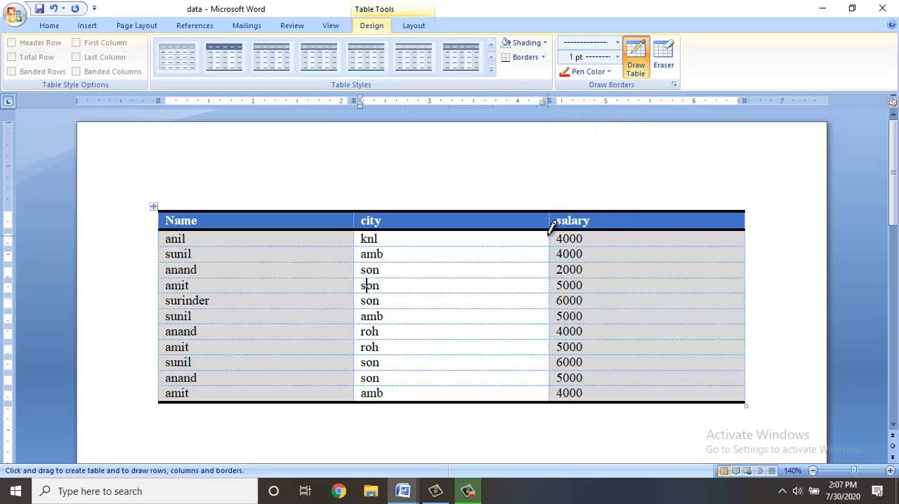
drag(550, 226, 555, 383)
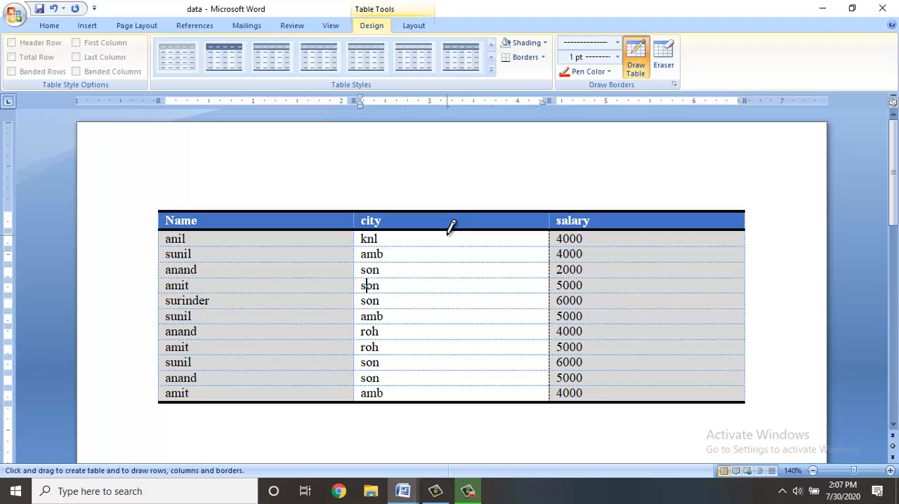
key(Escape)
Apply dashed 1 pt Outside Borders around the data cells of the city column.
drag(446, 237, 442, 395)
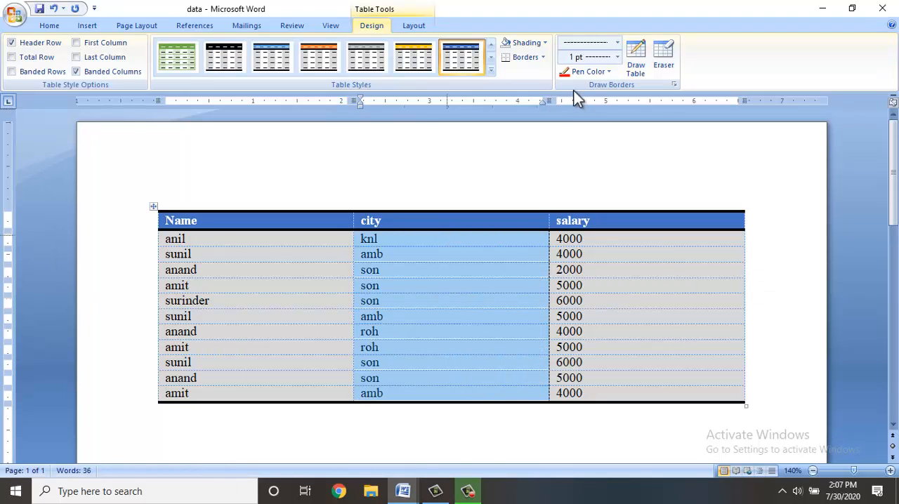
click(544, 61)
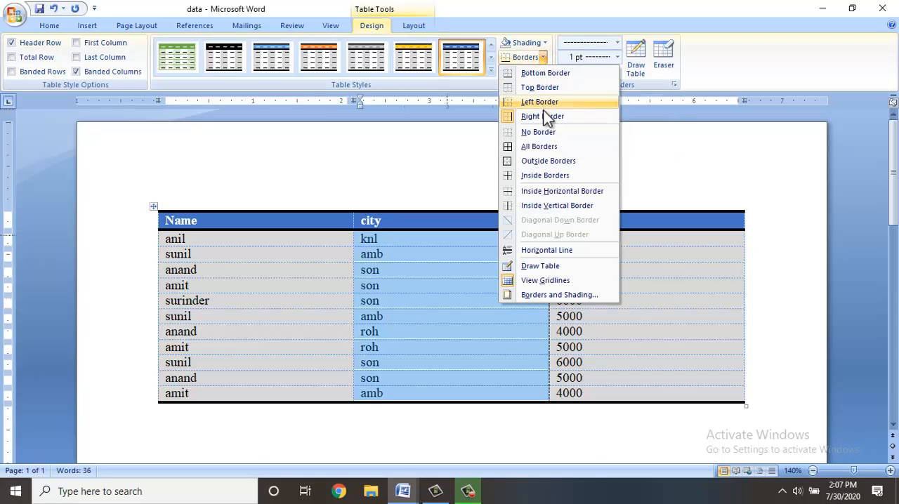
click(530, 159)
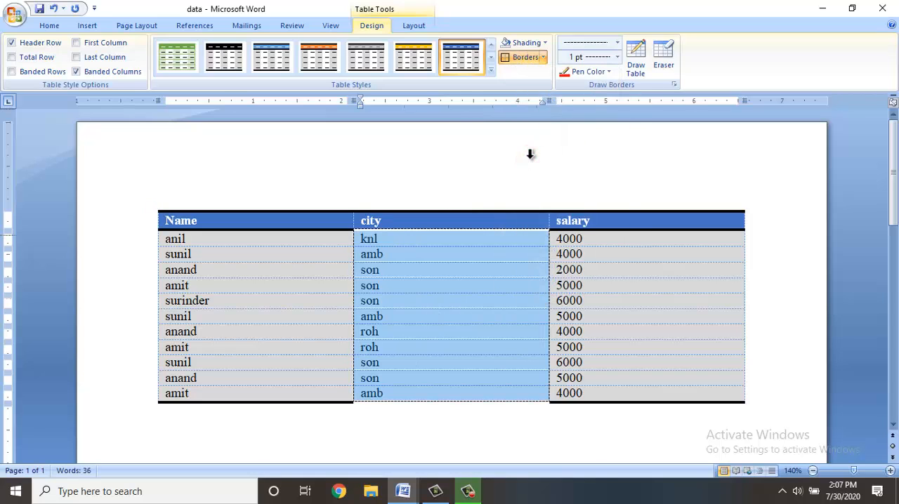
click(483, 236)
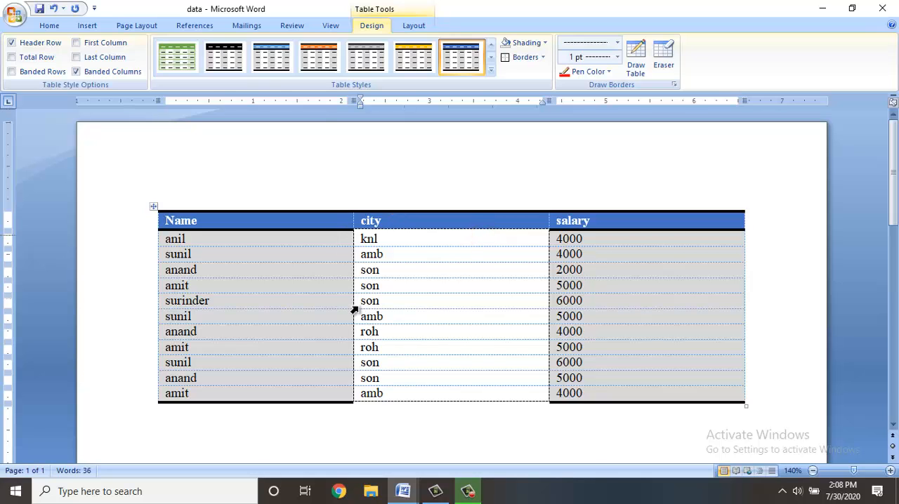
ctrl+scroll(354, 310, up, 3)
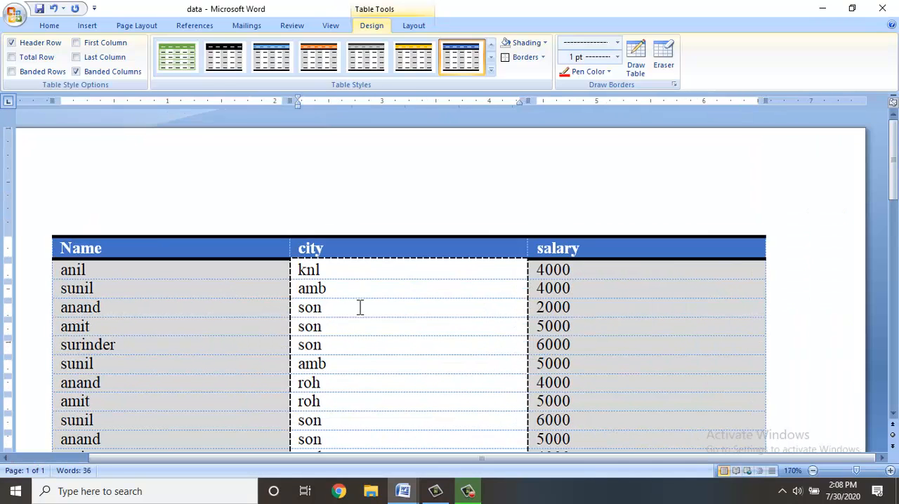
scroll(359, 308, down, 3)
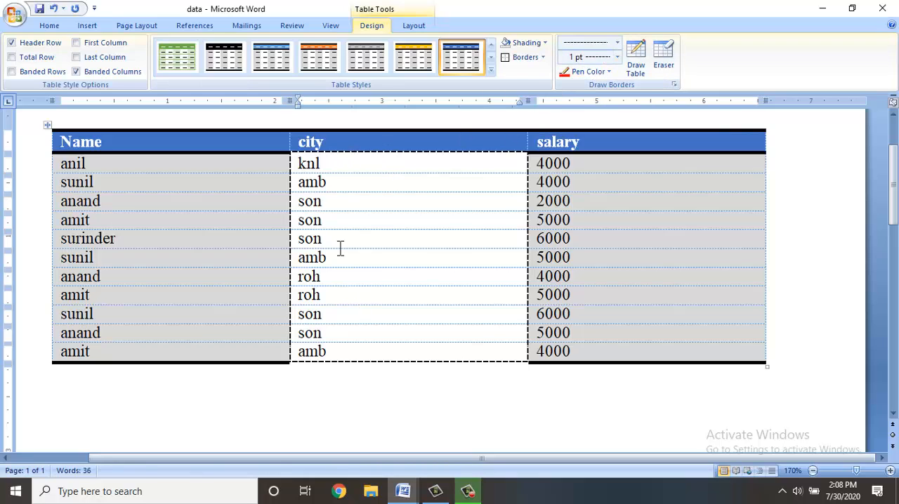
Apply dashed 1 pt All Borders to the data cells of the city column.
key(shift+Down)
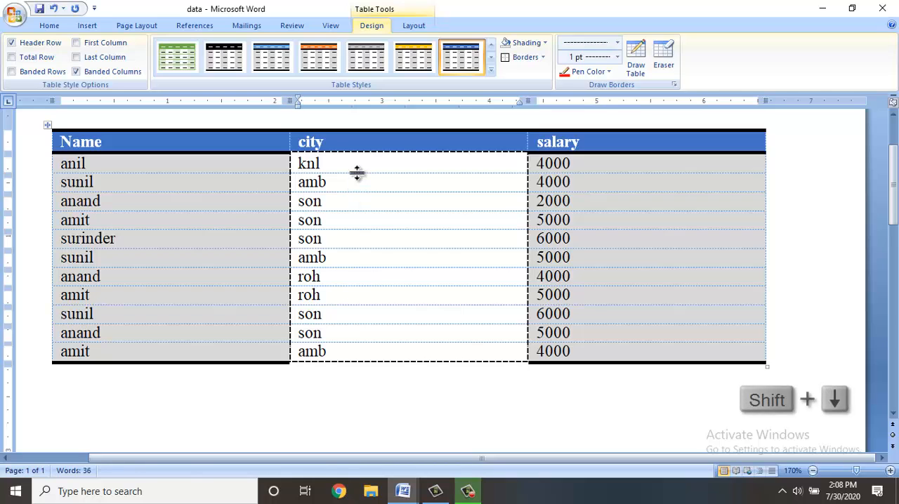
key(shift+Down)
key(shift+Down)
key(shift+Down)
key(shift+Down)
key(shift+Down)
key(shift+Down)
key(shift+Down)
key(shift+Down)
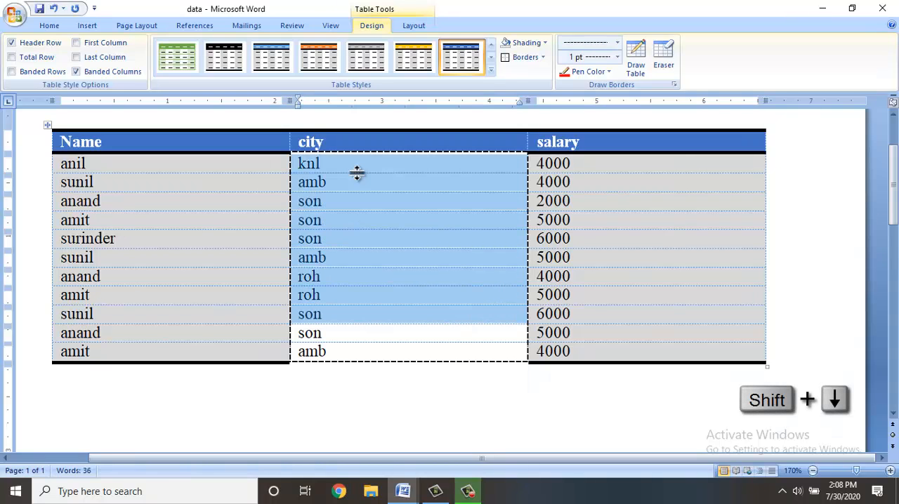
key(shift+Down)
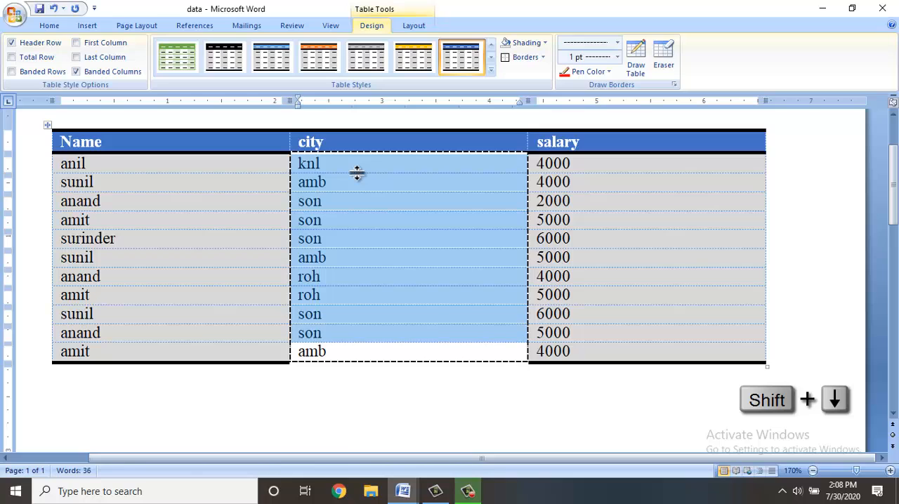
key(shift+Down)
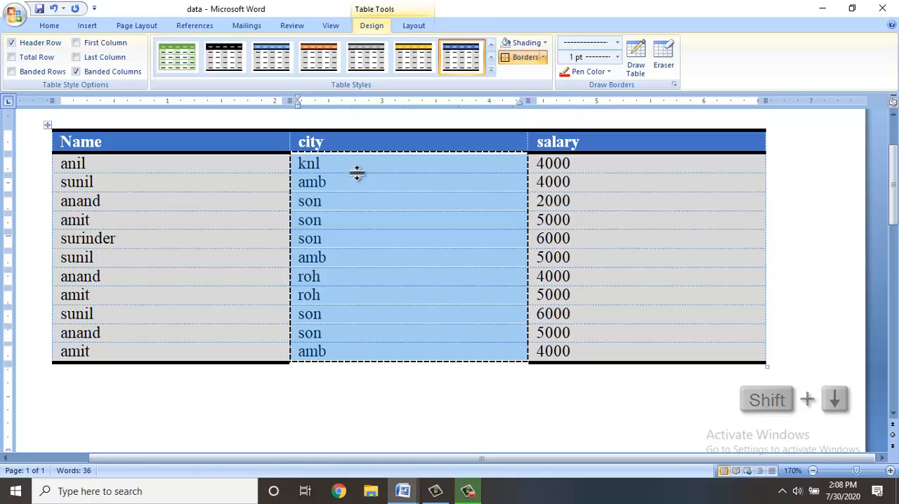
click(544, 59)
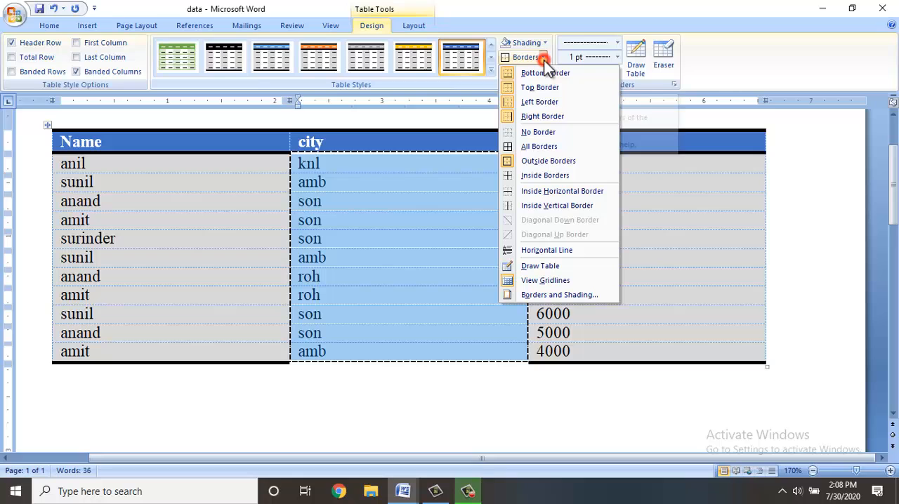
click(533, 149)
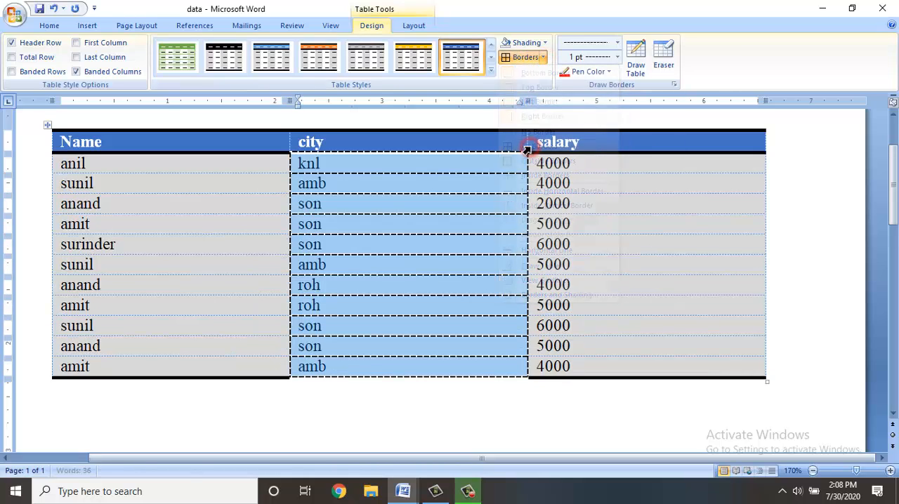
click(428, 208)
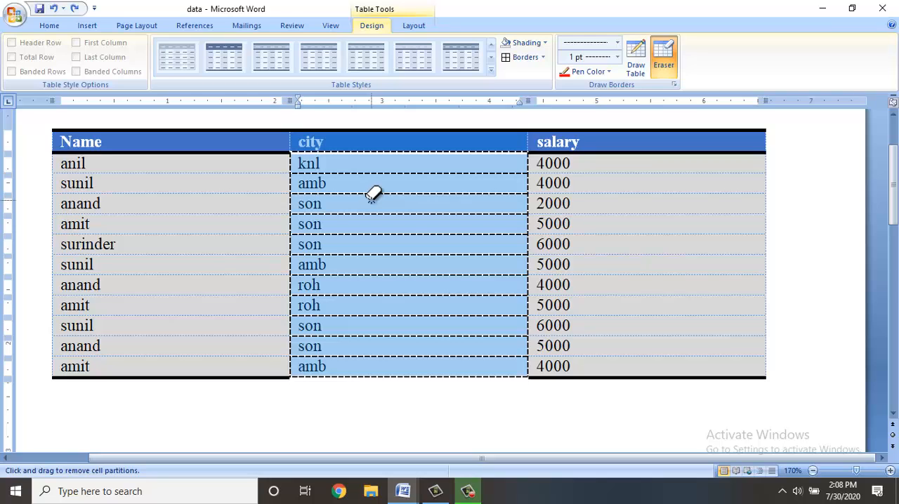
Set the pen color to standard green and apply All Borders to the whole city column, including its header.
click(607, 73)
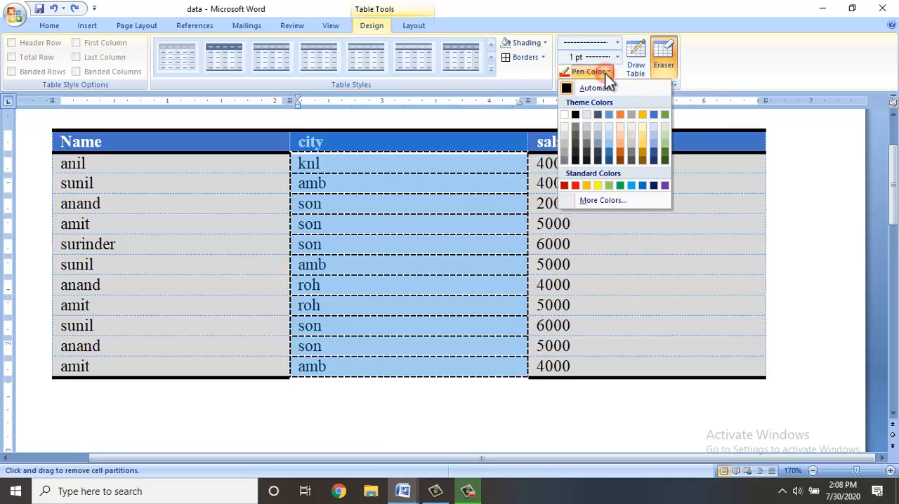
click(625, 185)
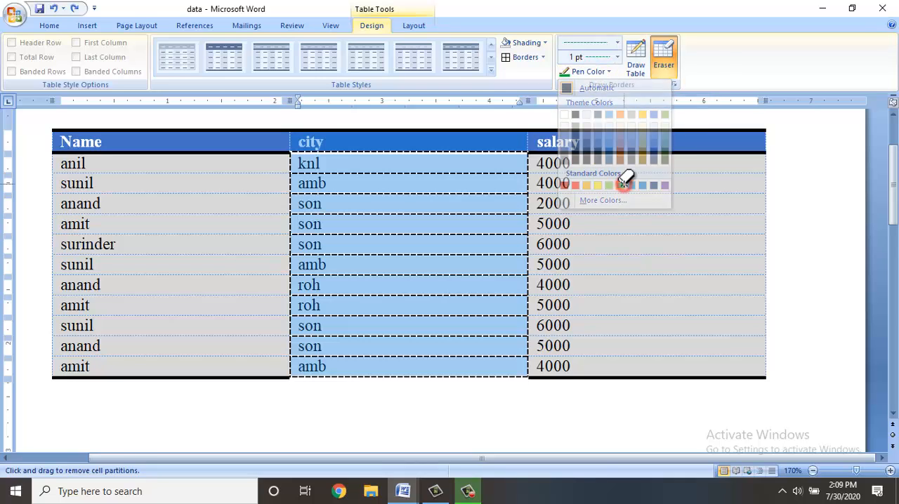
click(524, 58)
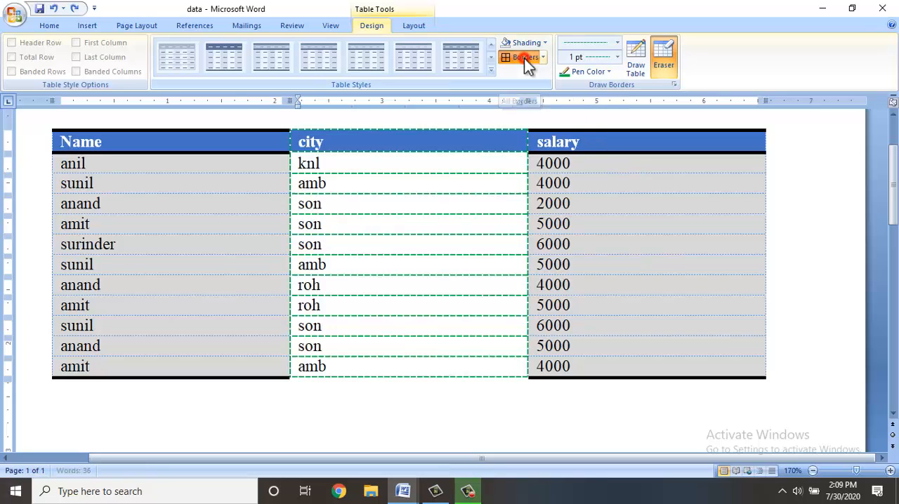
click(599, 167)
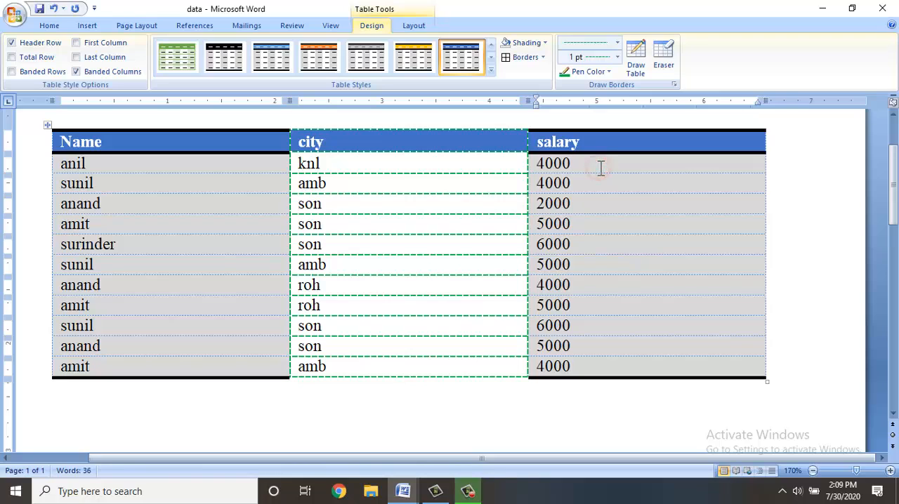